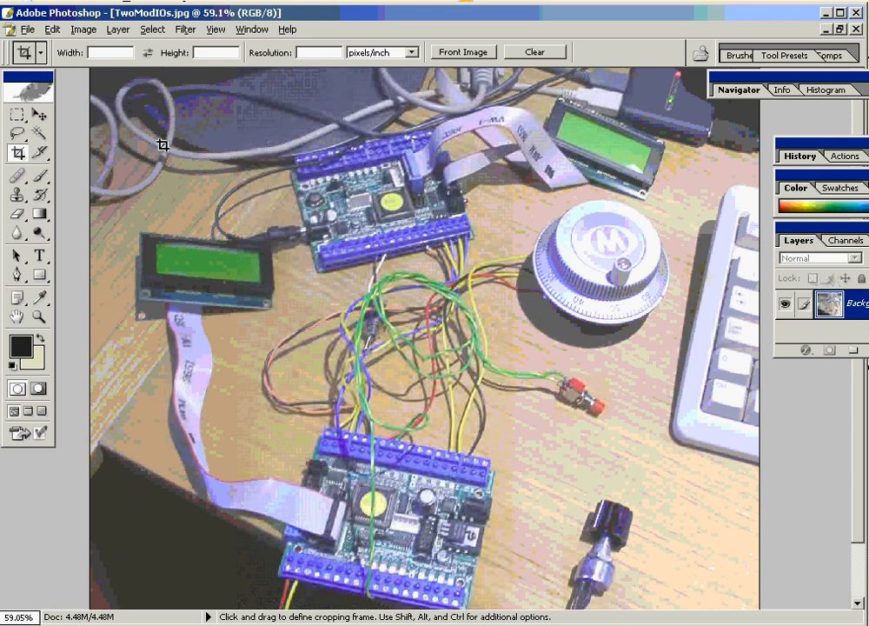
Launch Mach3, create a ModIOVid profile cloned from Mach3Mill, and start Mach3 with it.
left_click(39, 114)
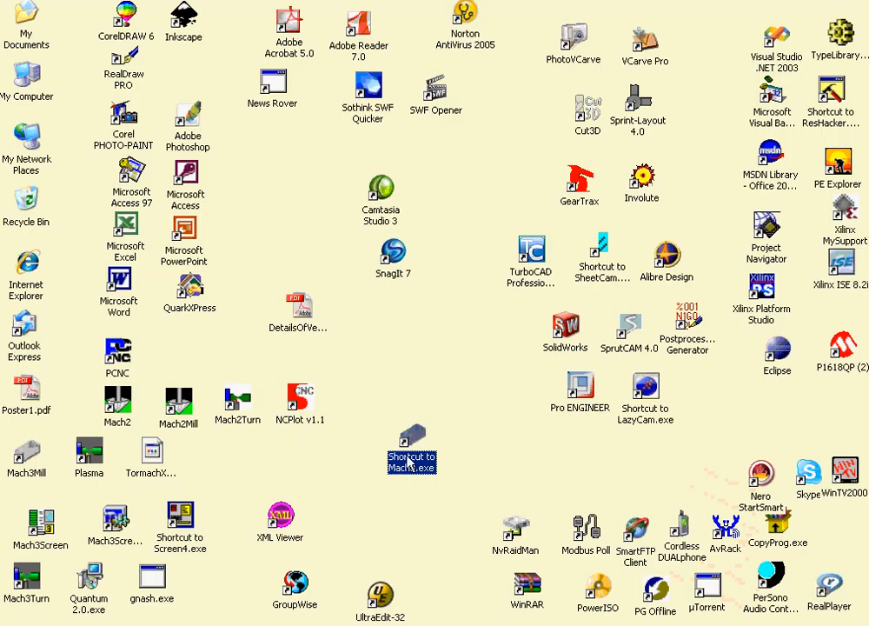
double_click(411, 445)
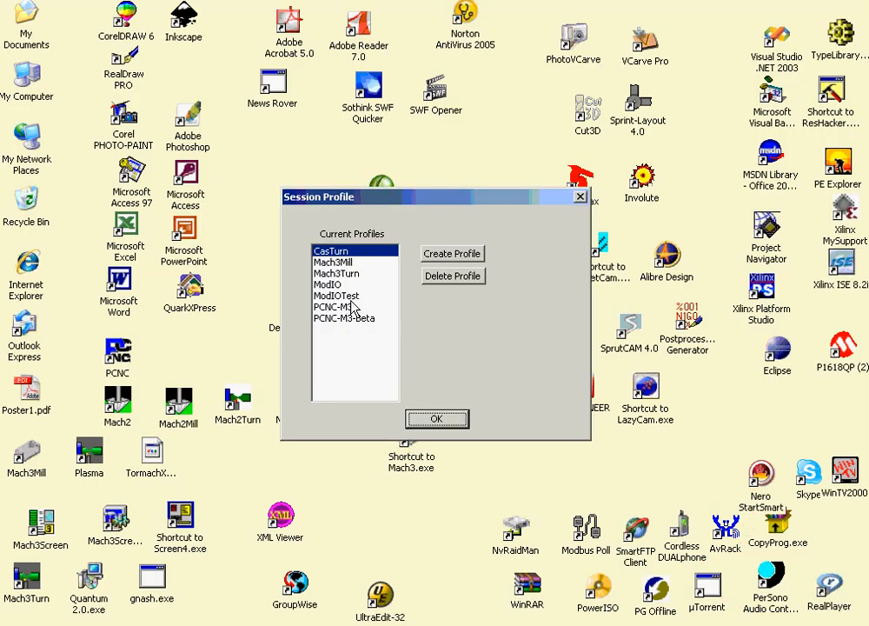
left_click(452, 254)
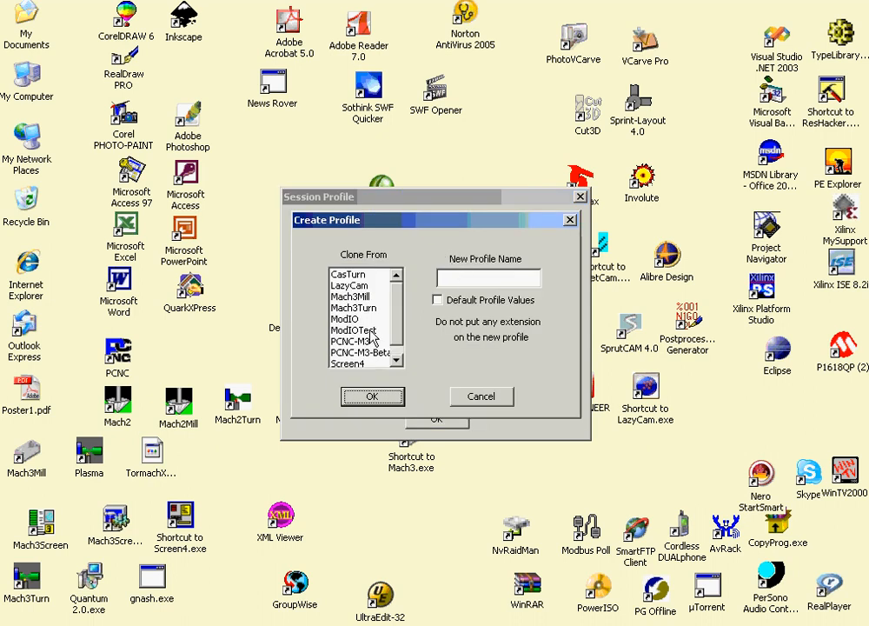
left_click(361, 297)
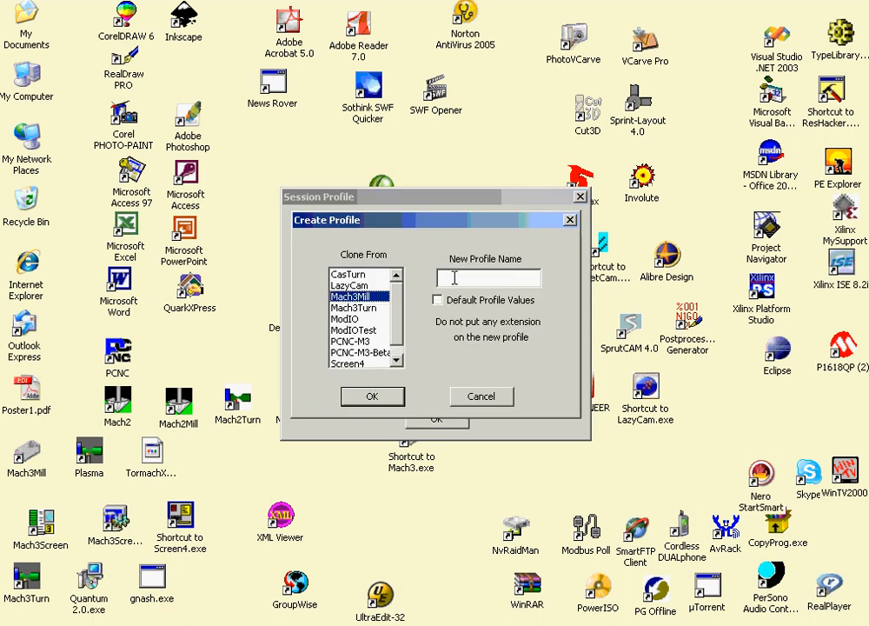
left_click(454, 277)
type("Mo")
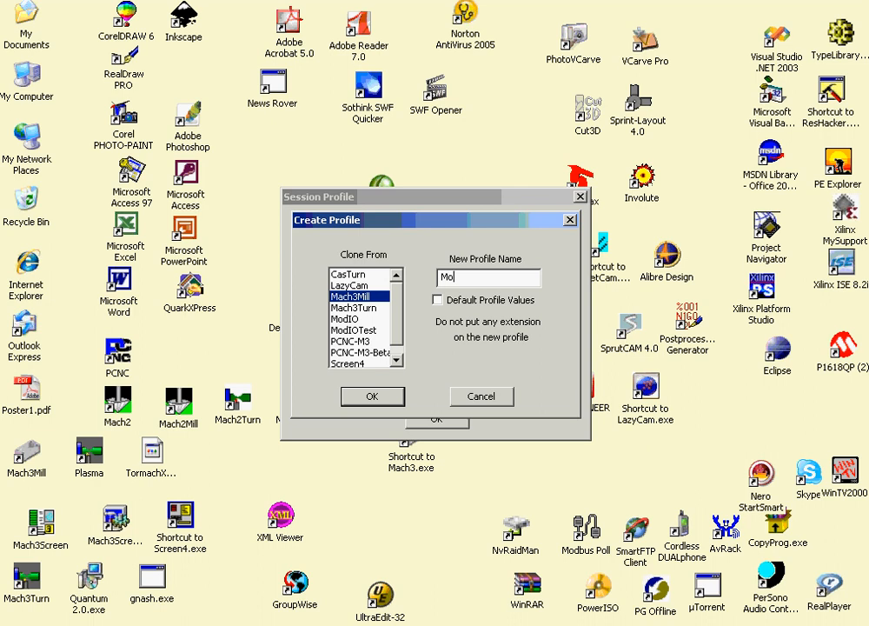
type("dIOVid")
left_click(360, 401)
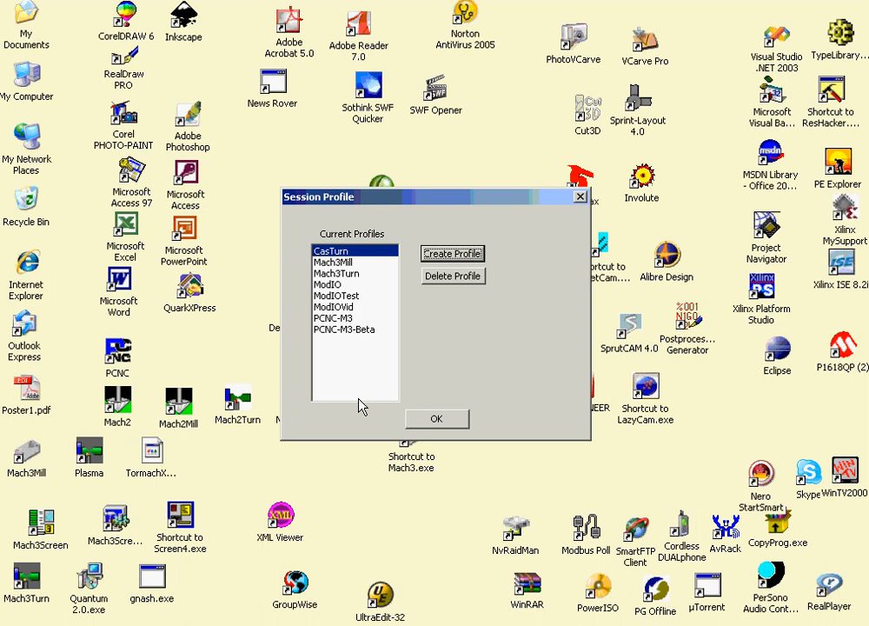
left_click(344, 307)
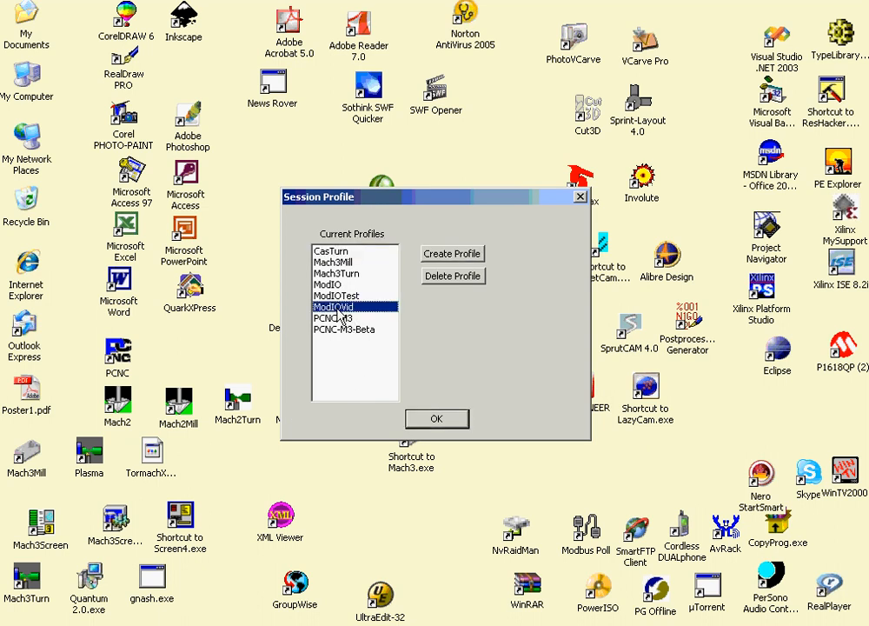
left_click(429, 421)
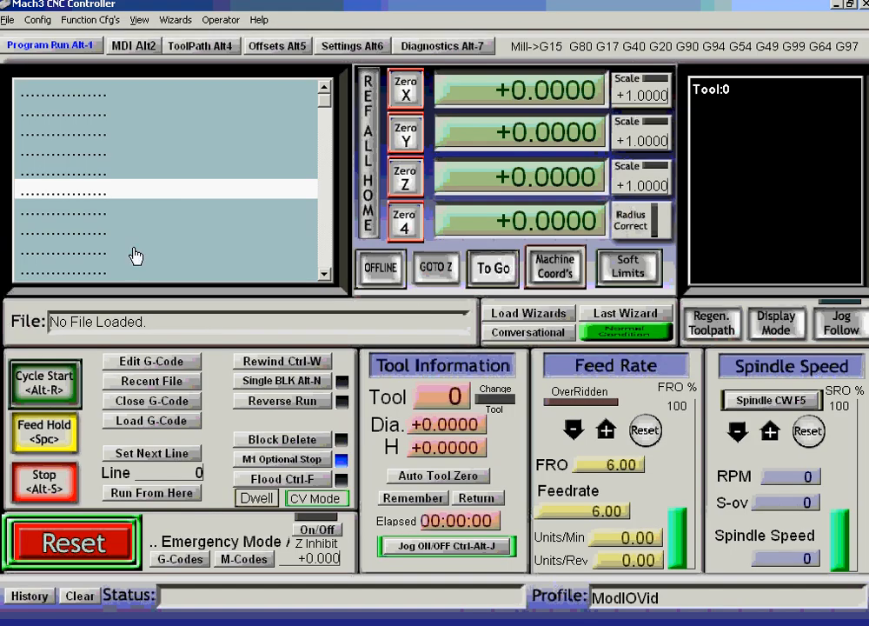
In Ports and Pins, enable ModBus InputOutput Support and ModBus PlugIn Supported, then apply.
left_click(37, 19)
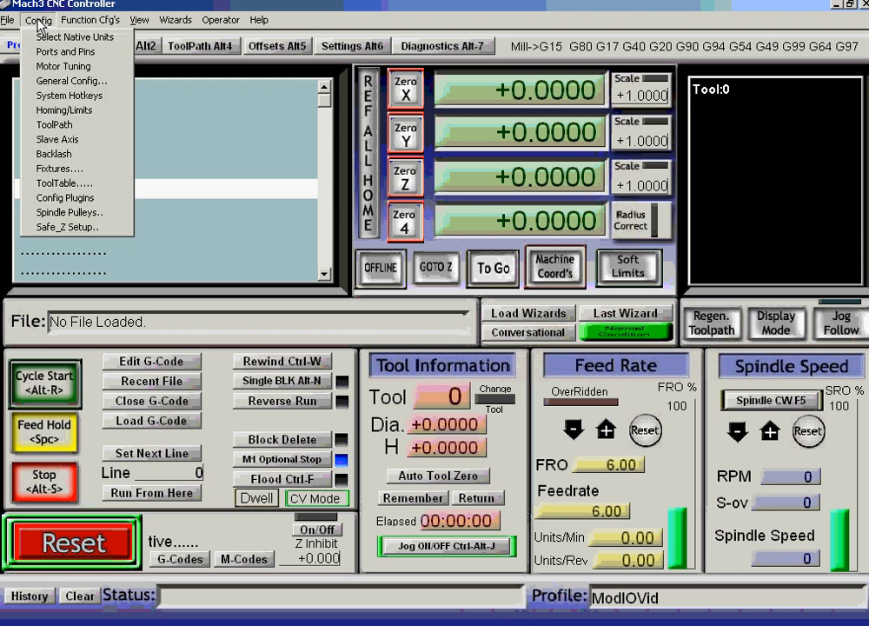
left_click(61, 50)
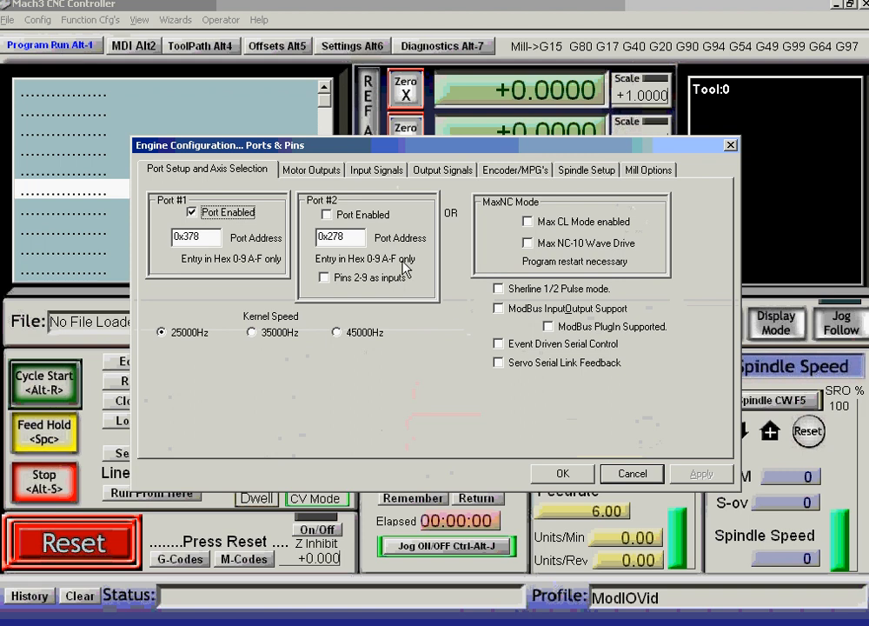
left_click(498, 309)
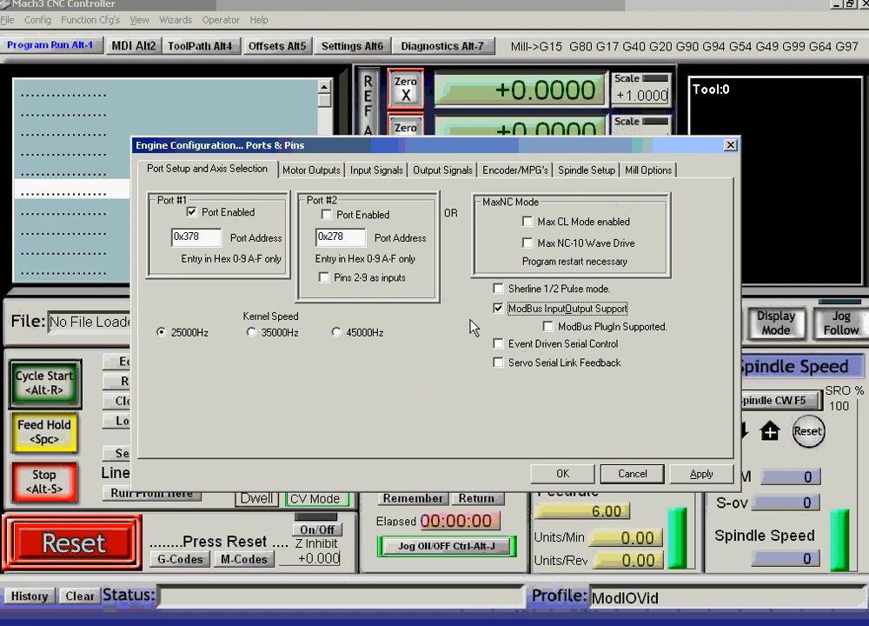
left_click(548, 327)
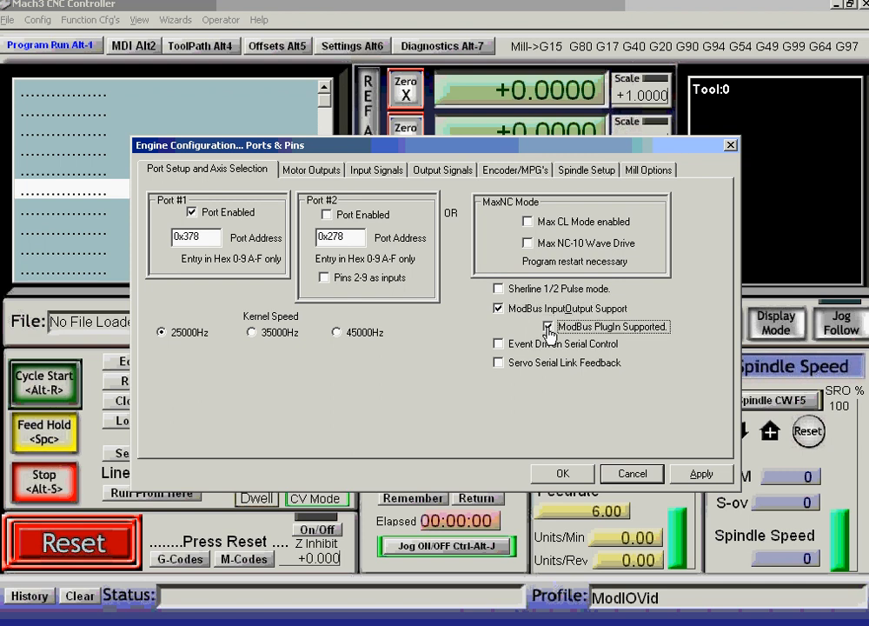
left_click(704, 474)
left_click(563, 474)
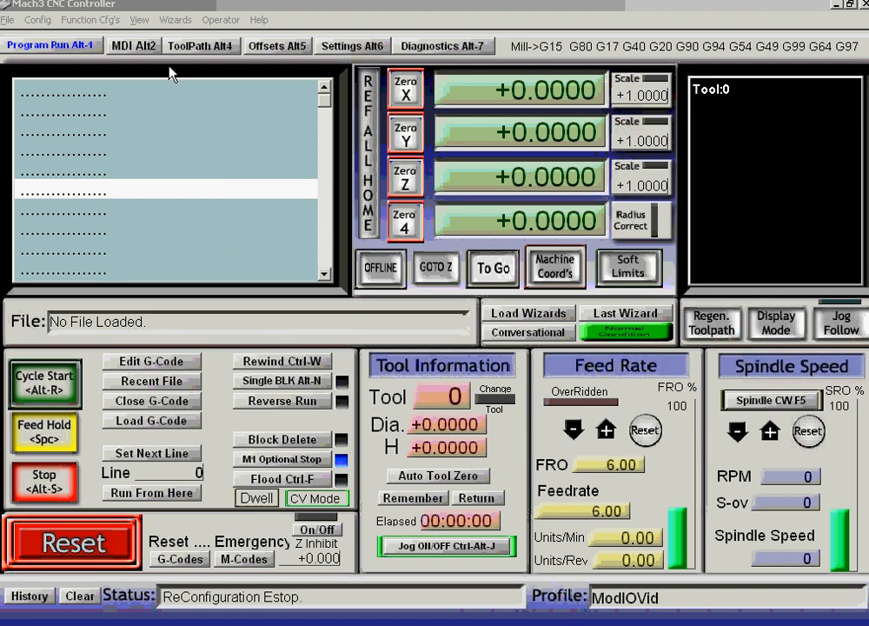
Review the Setup ModBus Control settings and close them with OK.
left_click(93, 20)
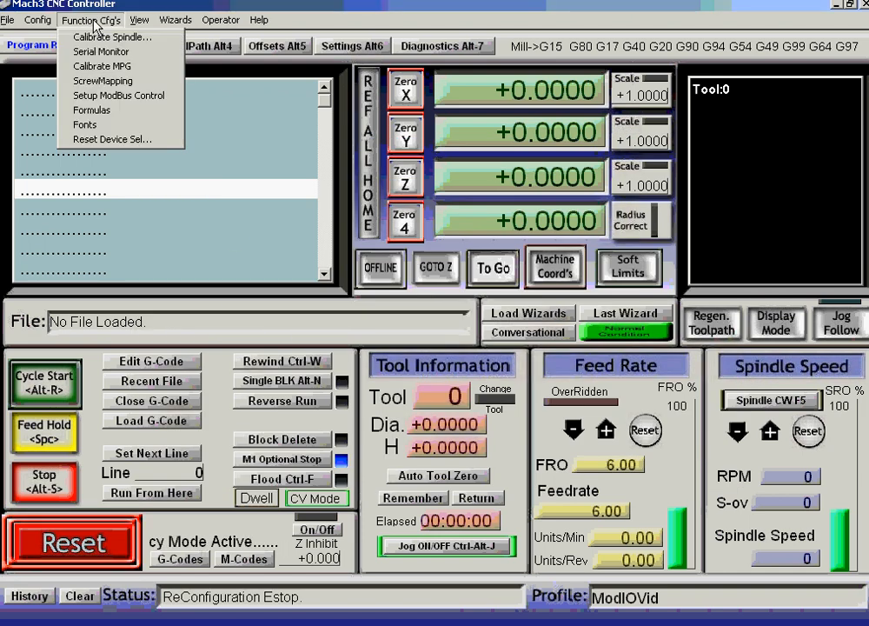
left_click(119, 95)
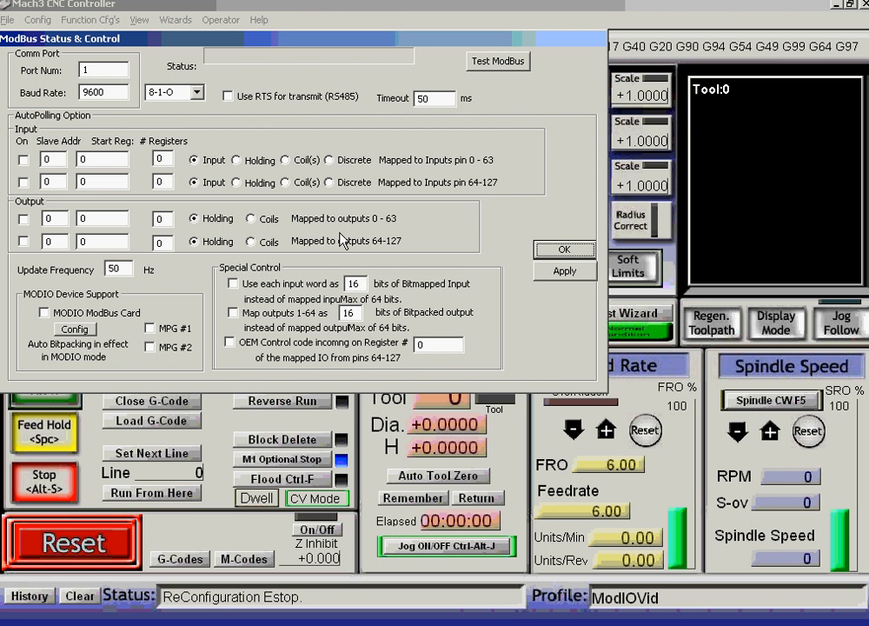
left_click(564, 252)
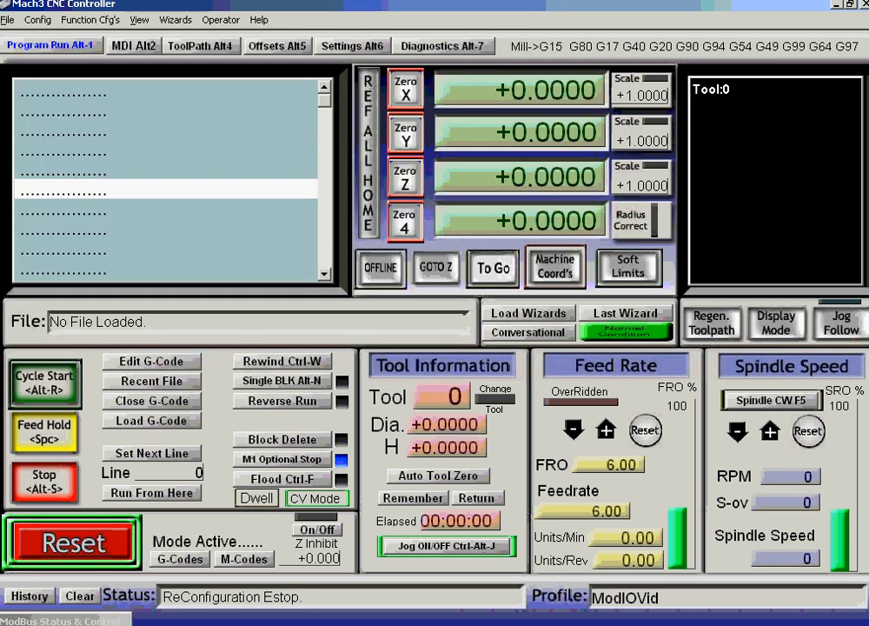
Close Mach3 and relaunch it under the ModIOVid profile.
key("alt+F4")
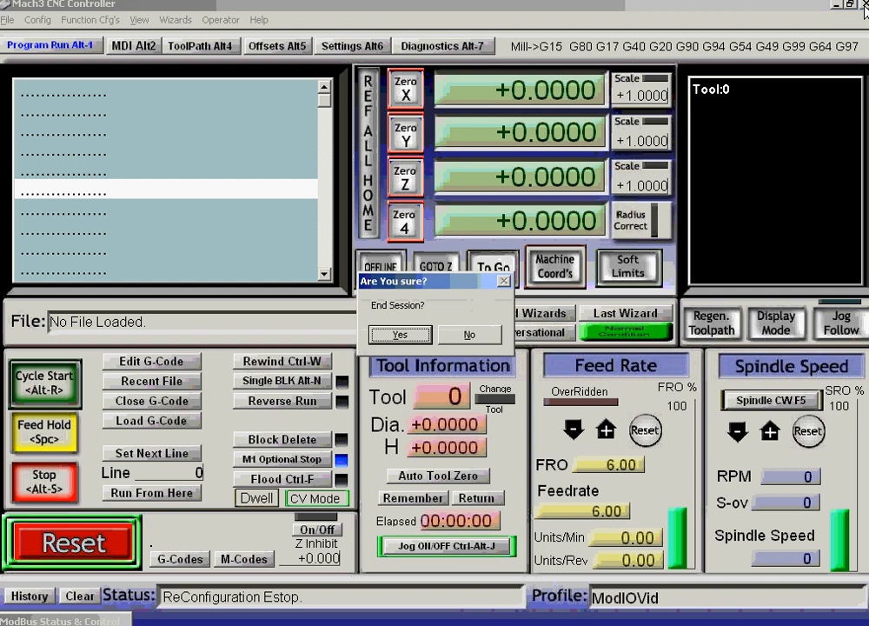
left_click(398, 333)
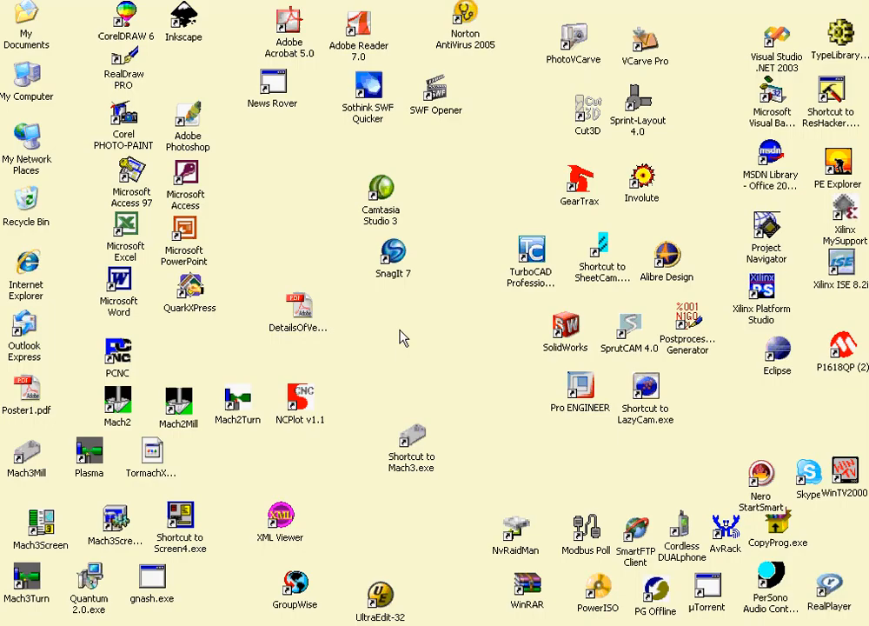
left_click(414, 439)
double_click(414, 441)
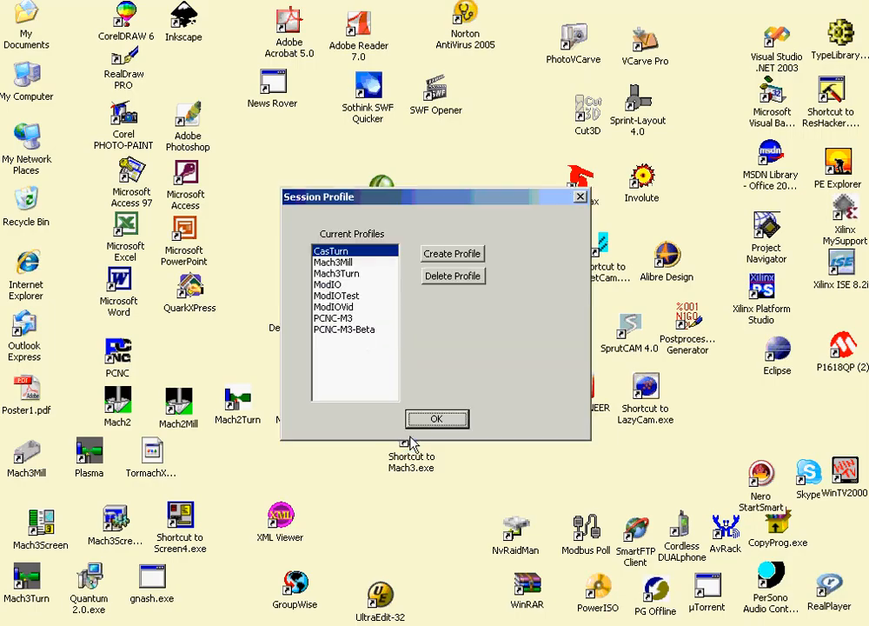
left_click(338, 306)
left_click(431, 421)
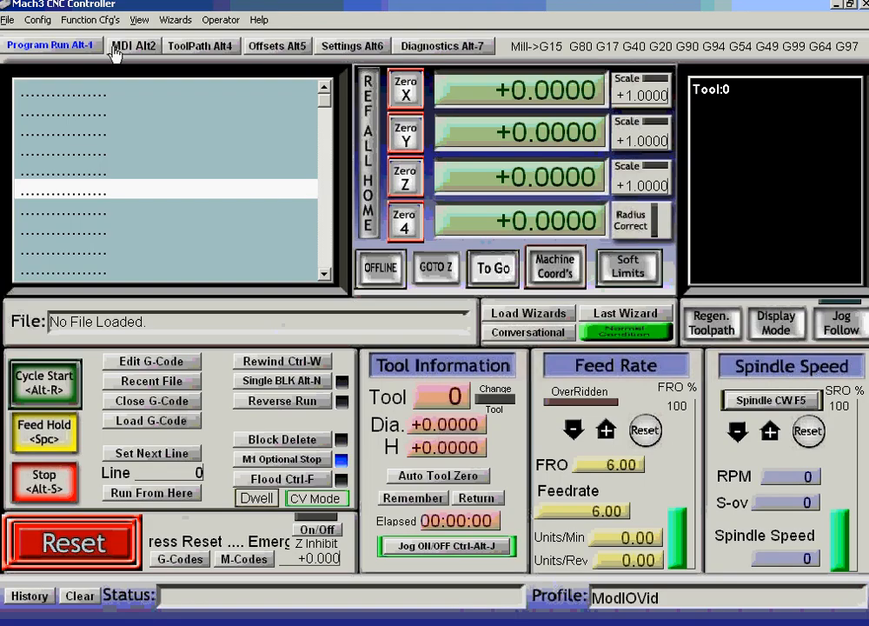
In the ModBus configuration table, set port 1 and baud rate 57600.
left_click(89, 20)
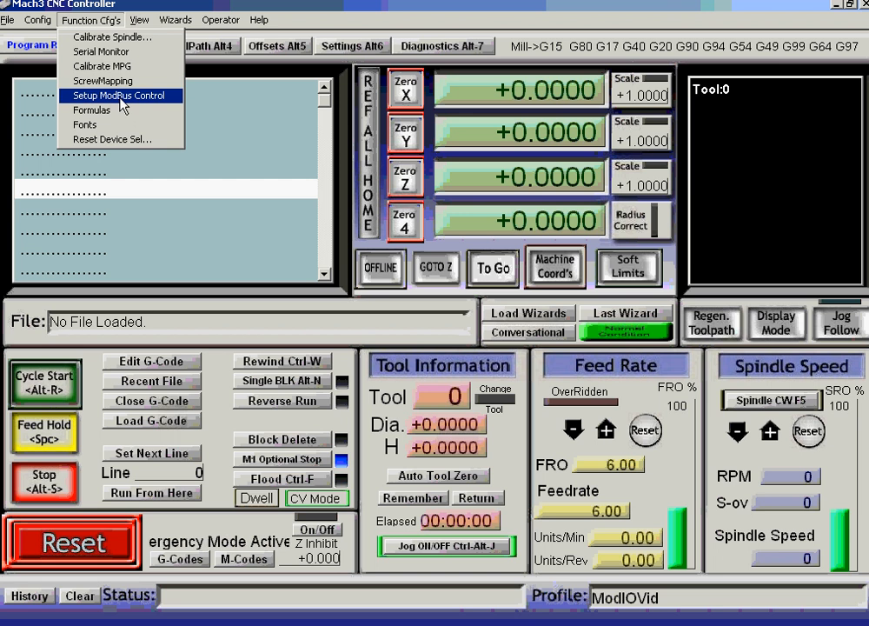
left_click(119, 93)
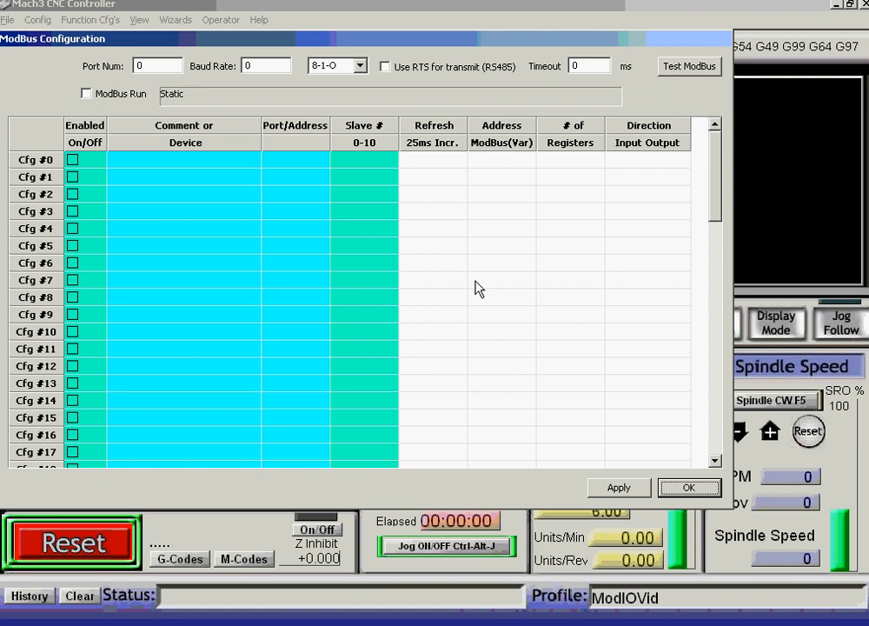
double_click(140, 65)
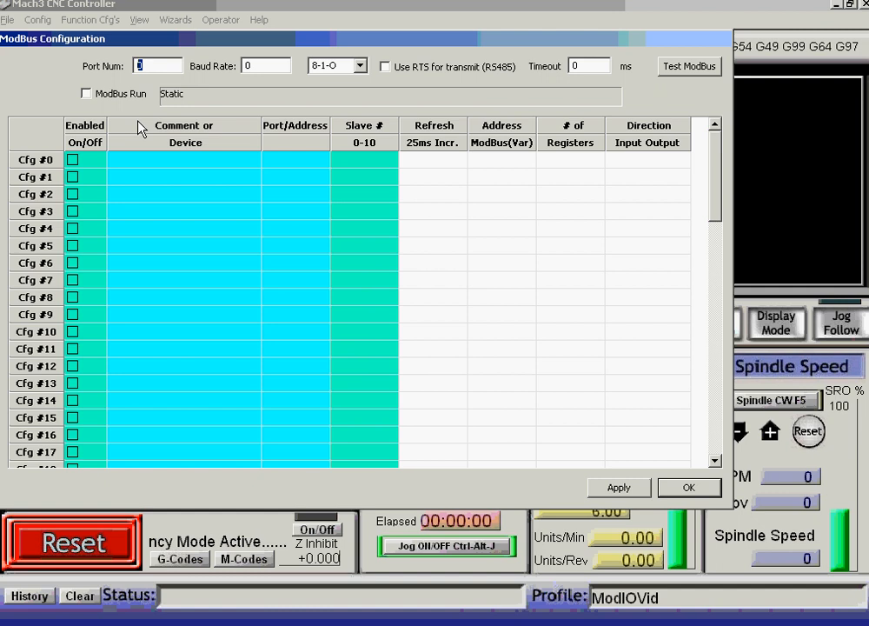
type("1")
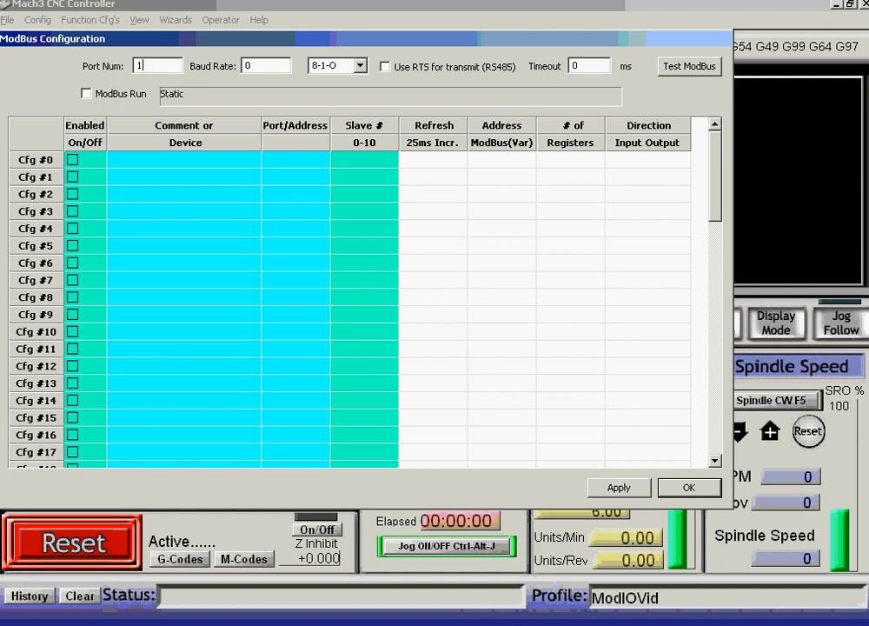
double_click(251, 66)
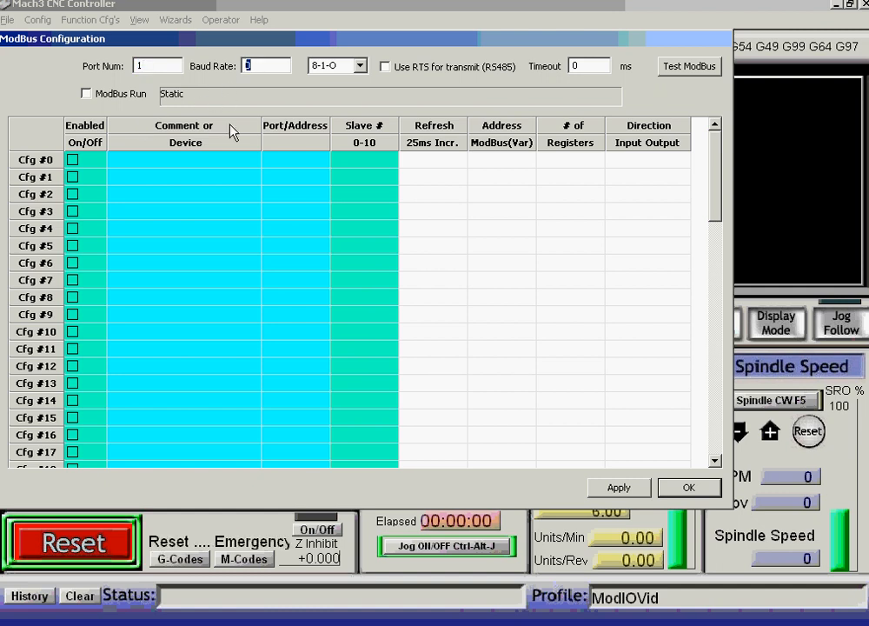
type("57600")
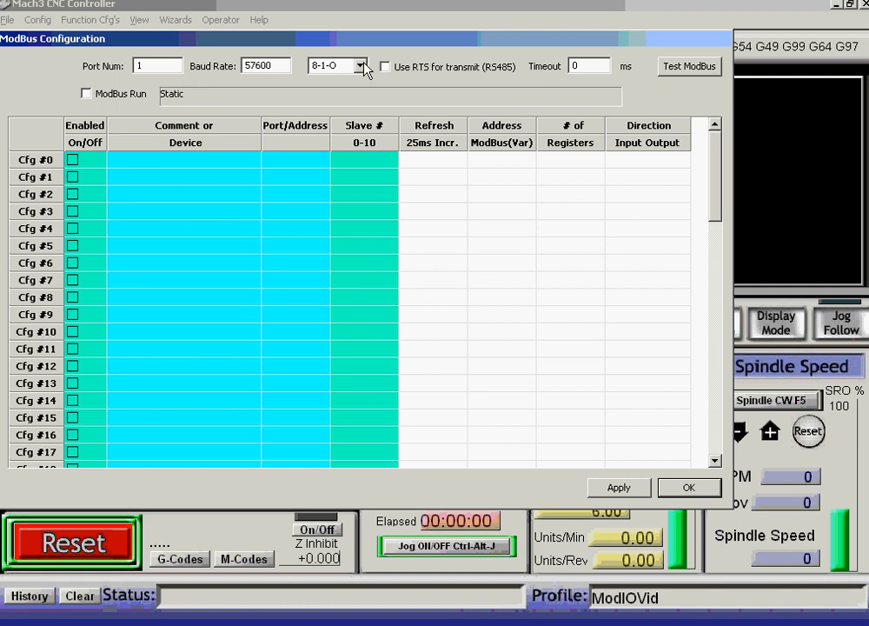
Set data format 8-1-N and timeout 10, enable ModBus Run, and apply.
left_click(360, 66)
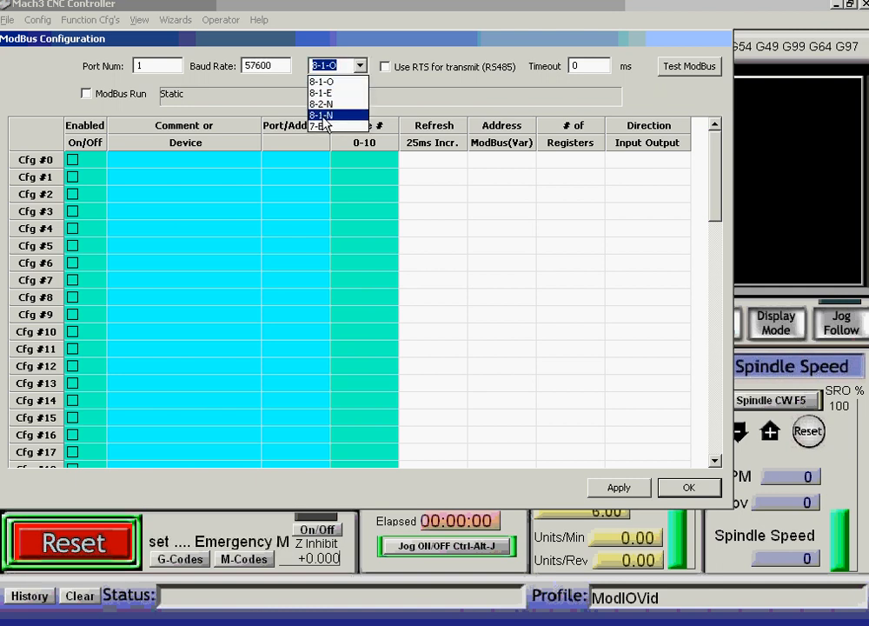
left_click(325, 115)
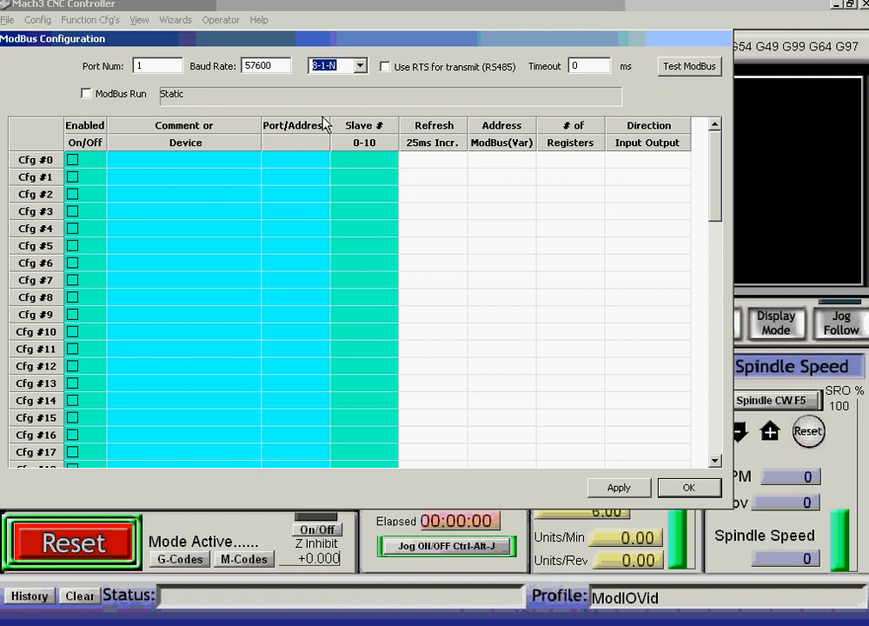
left_click_drag(589, 65, 569, 65)
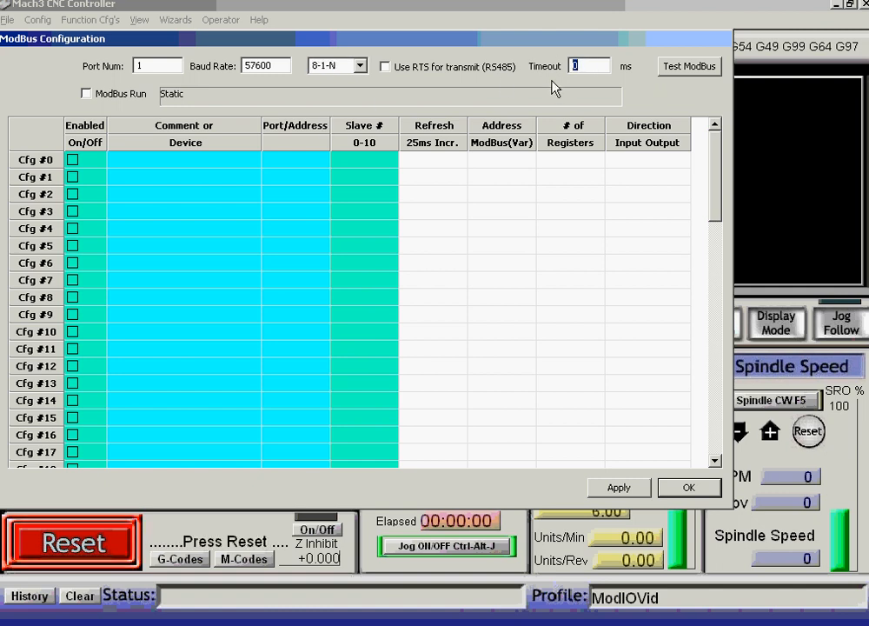
type("100mS")
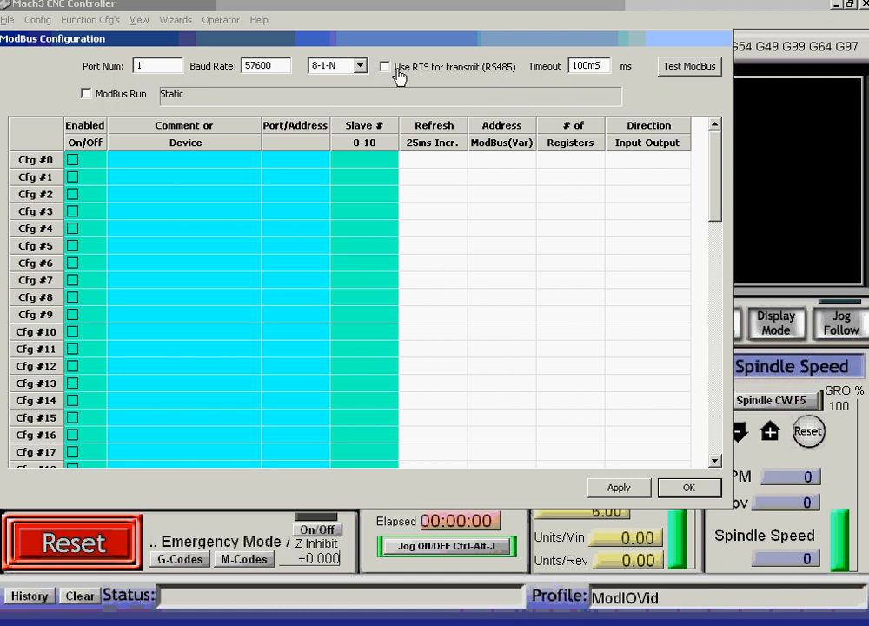
left_click(86, 94)
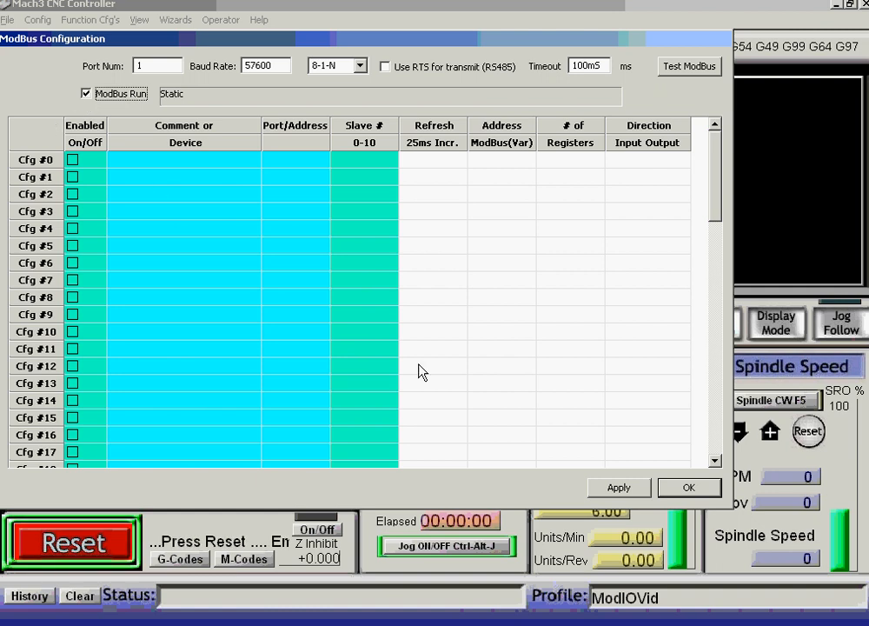
left_click(615, 489)
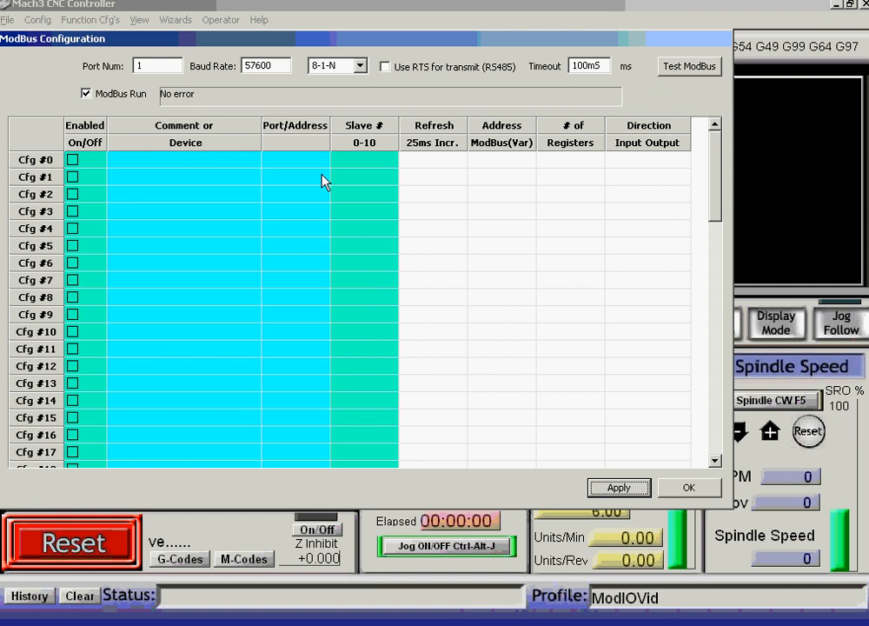
left_click(690, 74)
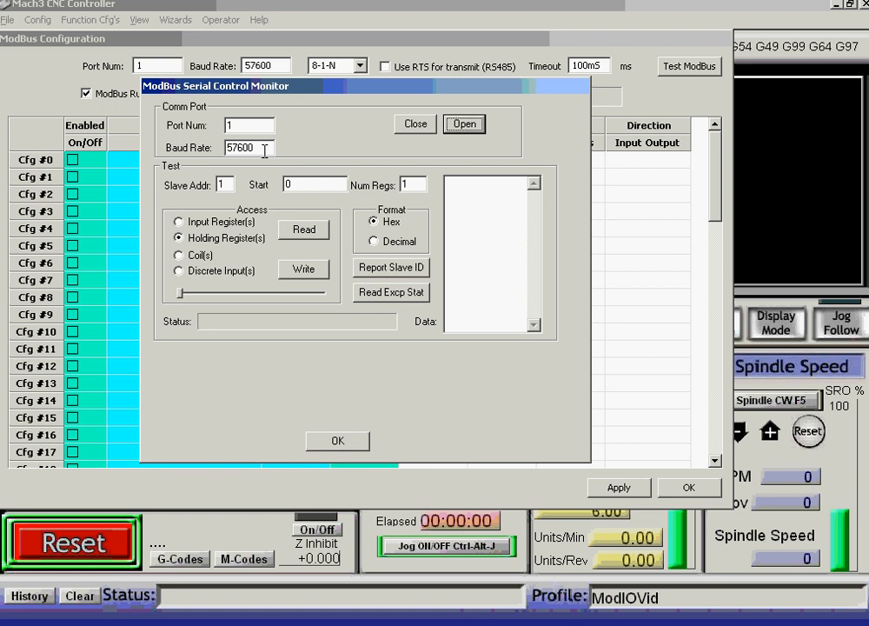
left_click_drag(228, 185, 216, 185)
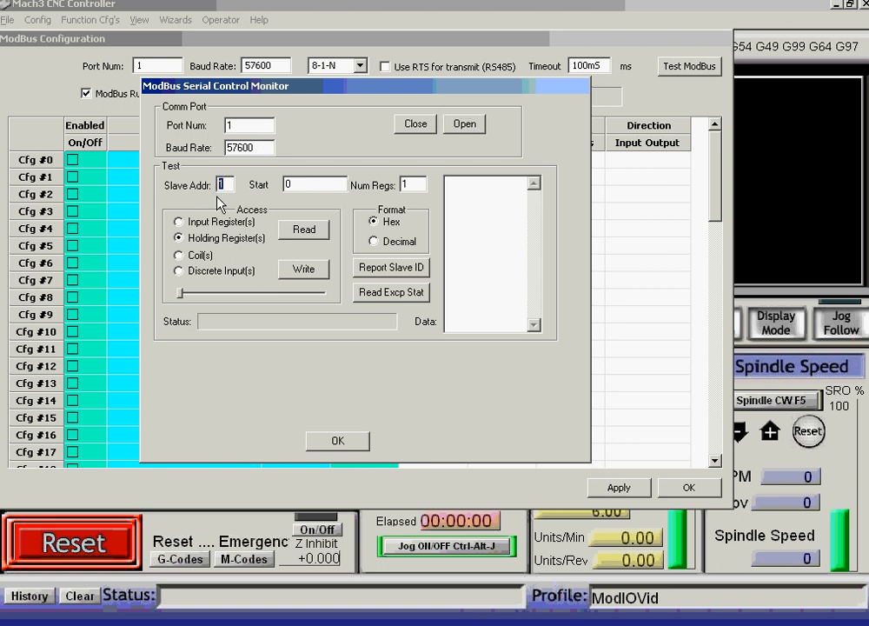
type("2")
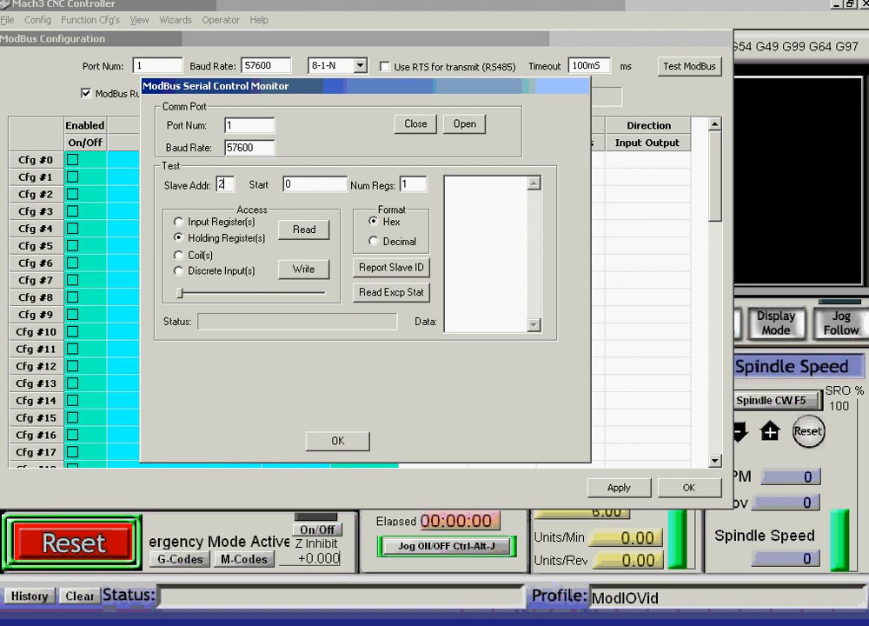
left_click(302, 183)
left_click_drag(303, 183, 287, 184)
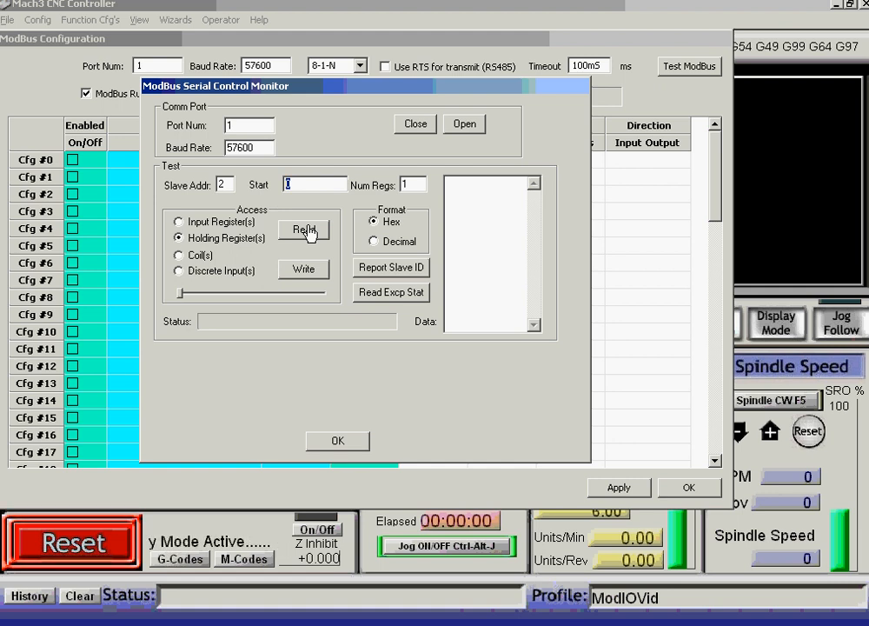
type("1157")
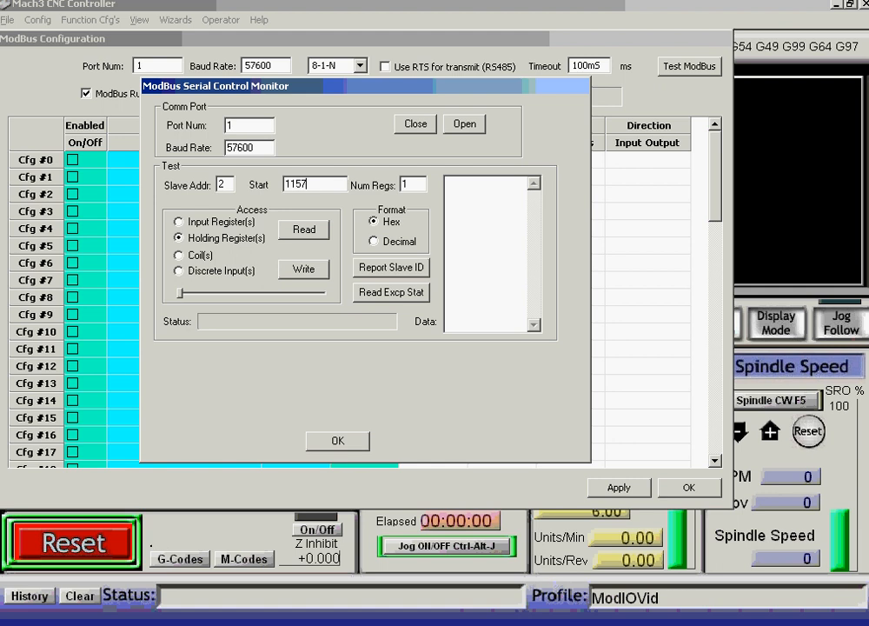
left_click(464, 124)
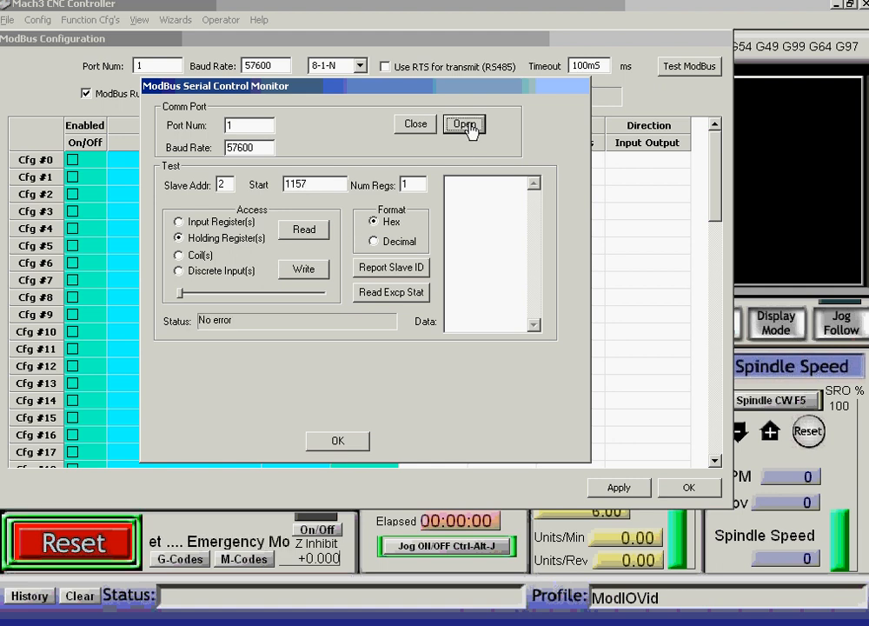
left_click(304, 231)
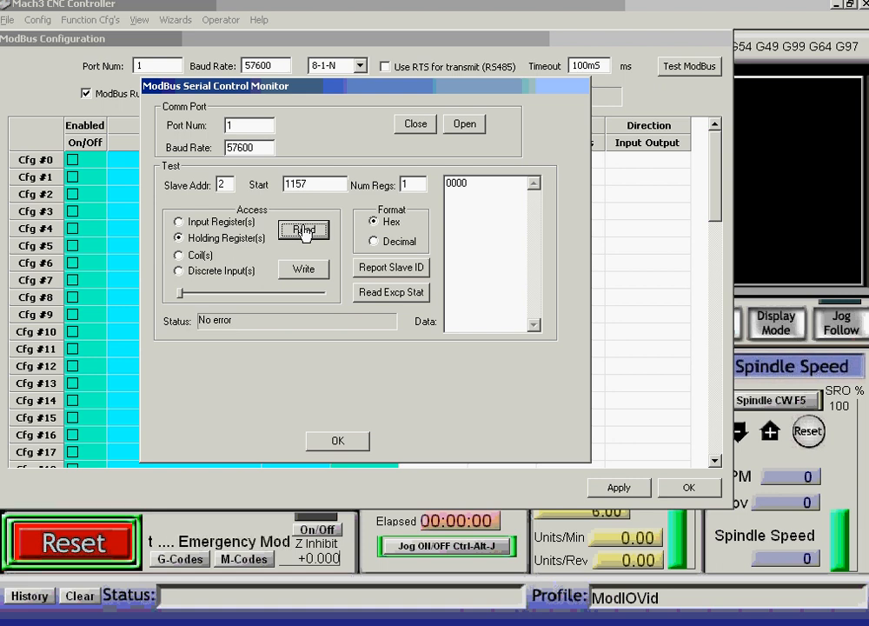
left_click(179, 221)
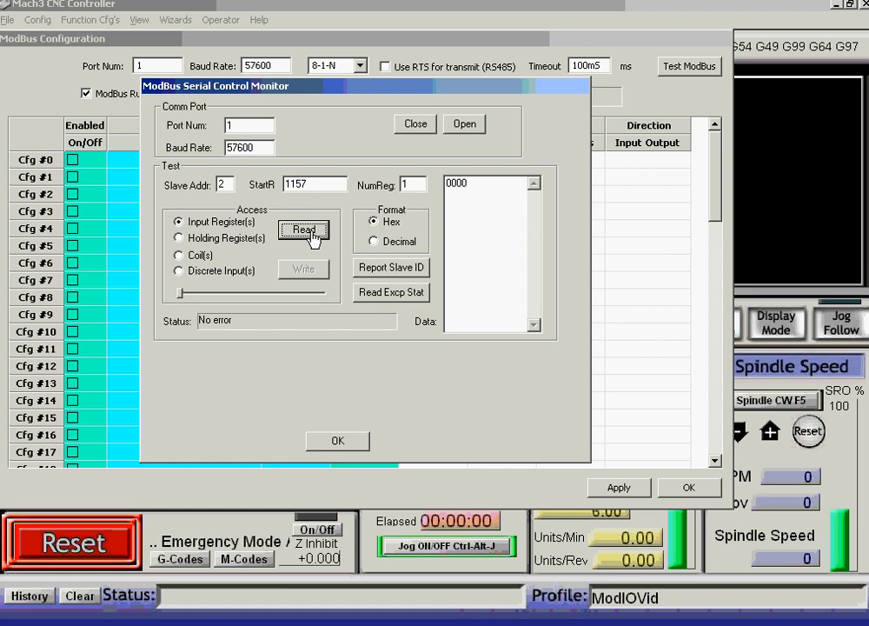
left_click(296, 183)
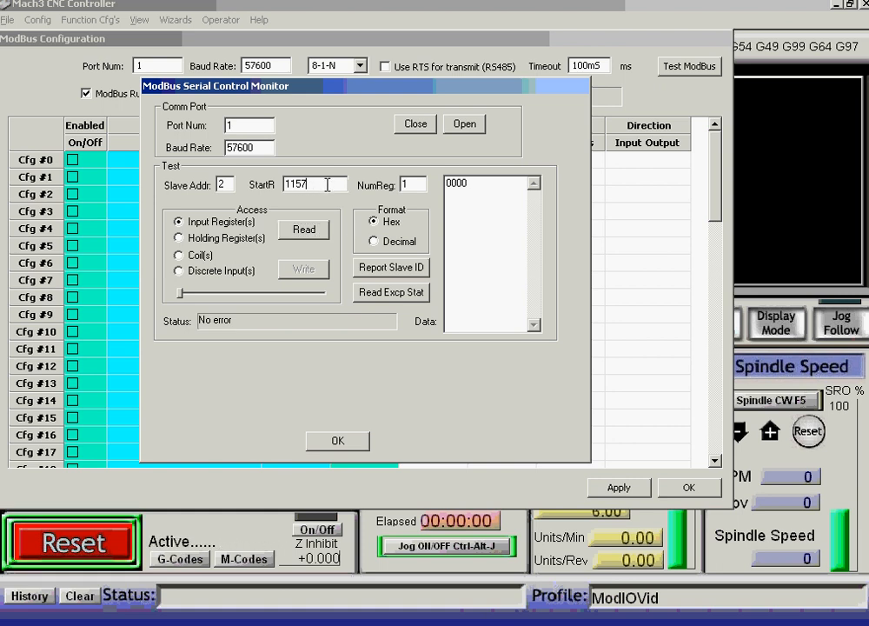
key("BackSpace")
type("0")
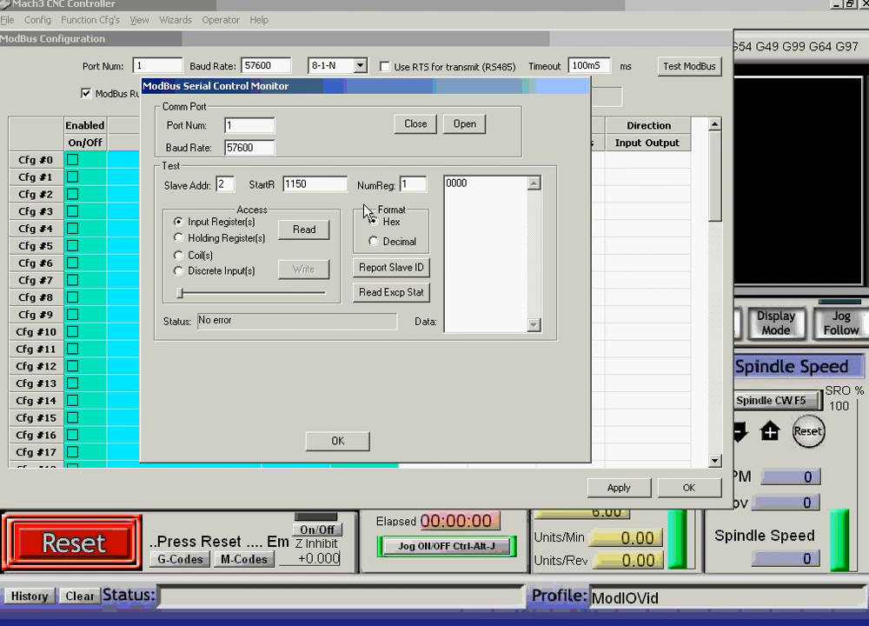
left_click(299, 231)
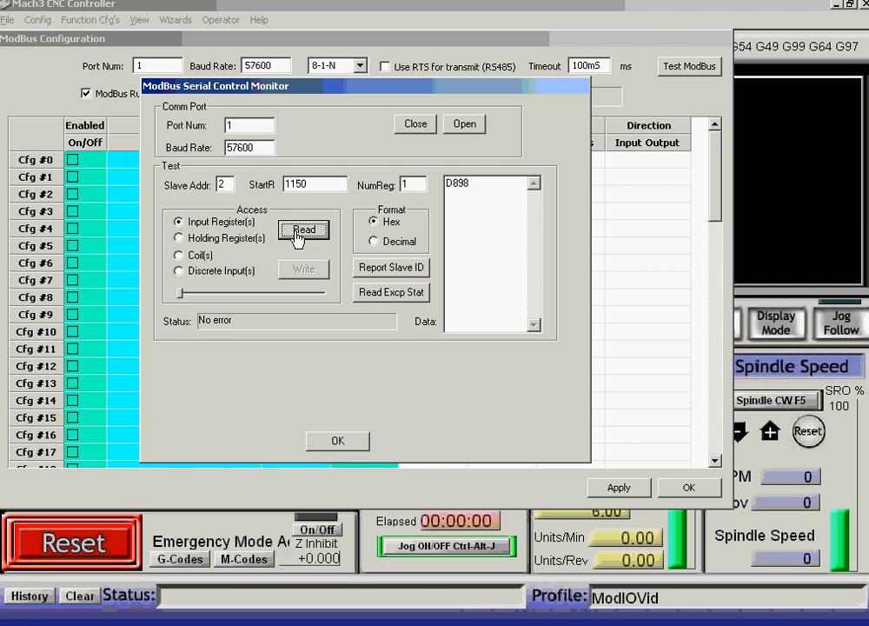
left_click(299, 231)
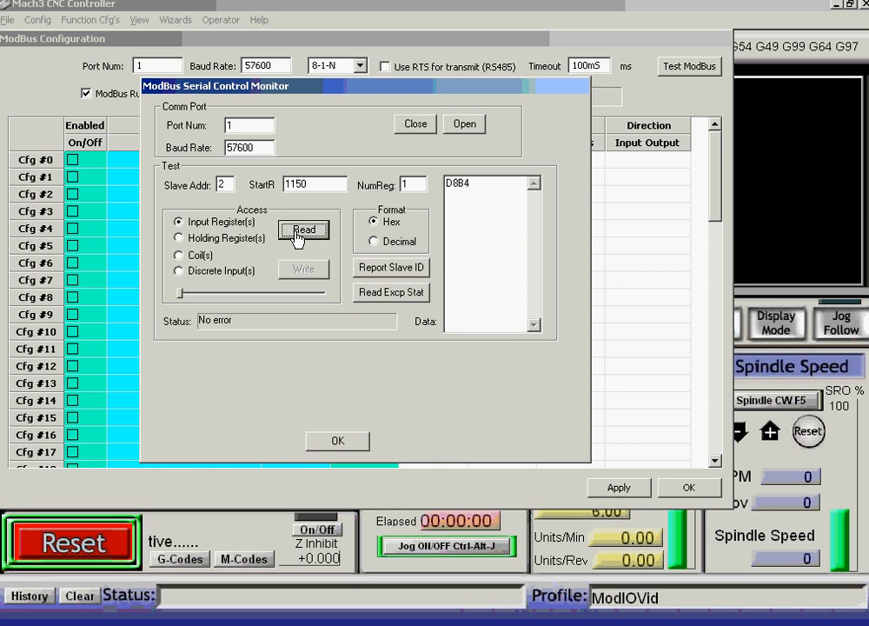
left_click(299, 231)
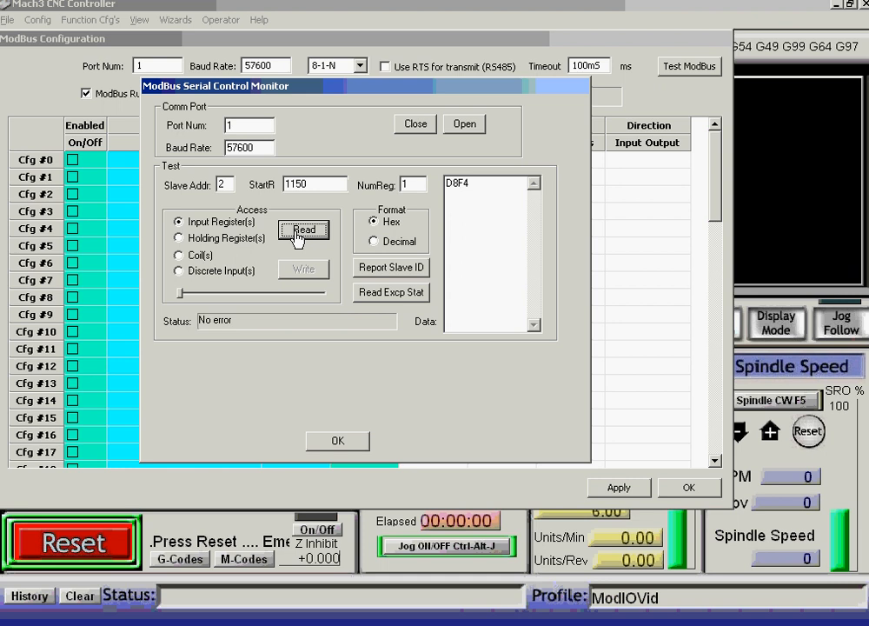
left_click(298, 231)
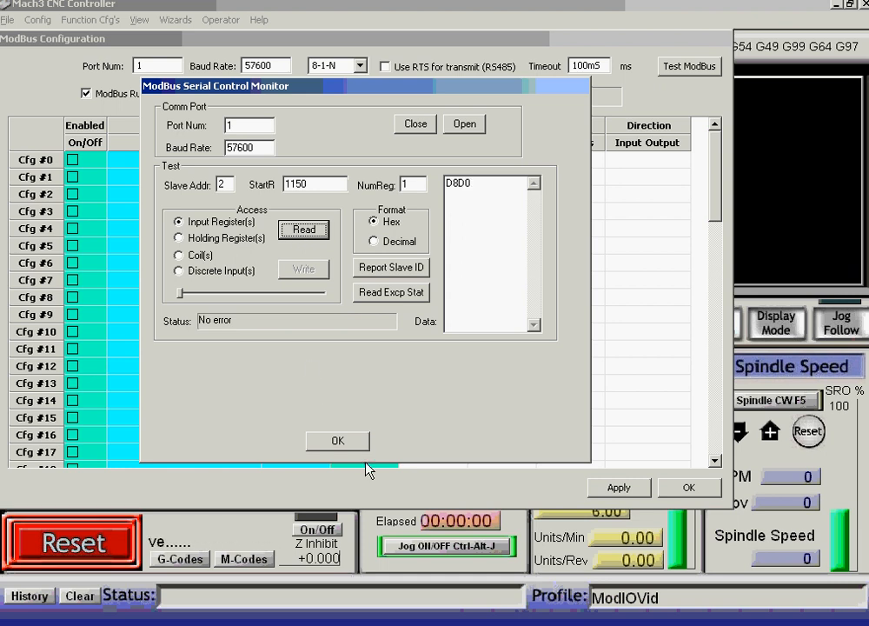
left_click(338, 442)
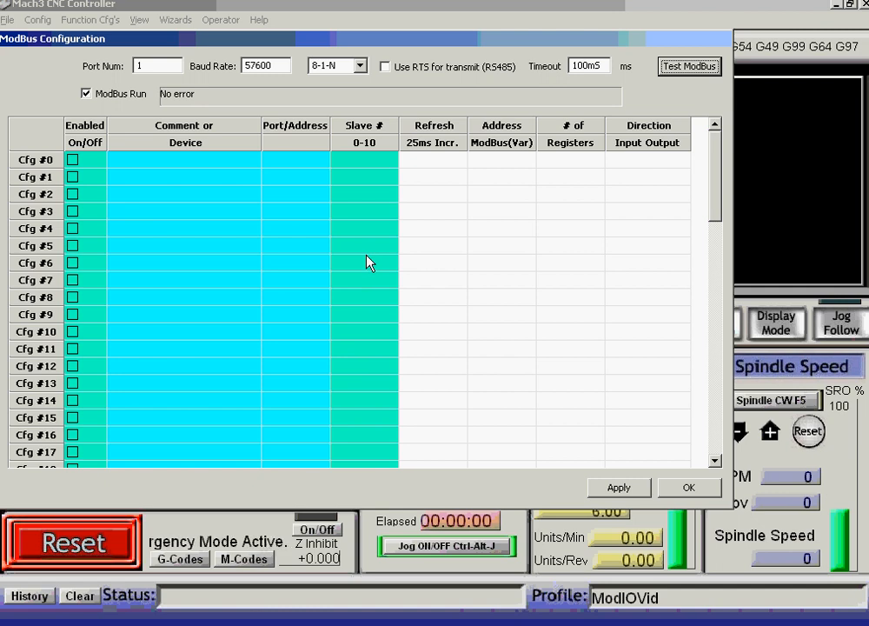
Apply and close the ModBus configuration, then enable the ModIO plugin in Config Plugins.
left_click(619, 488)
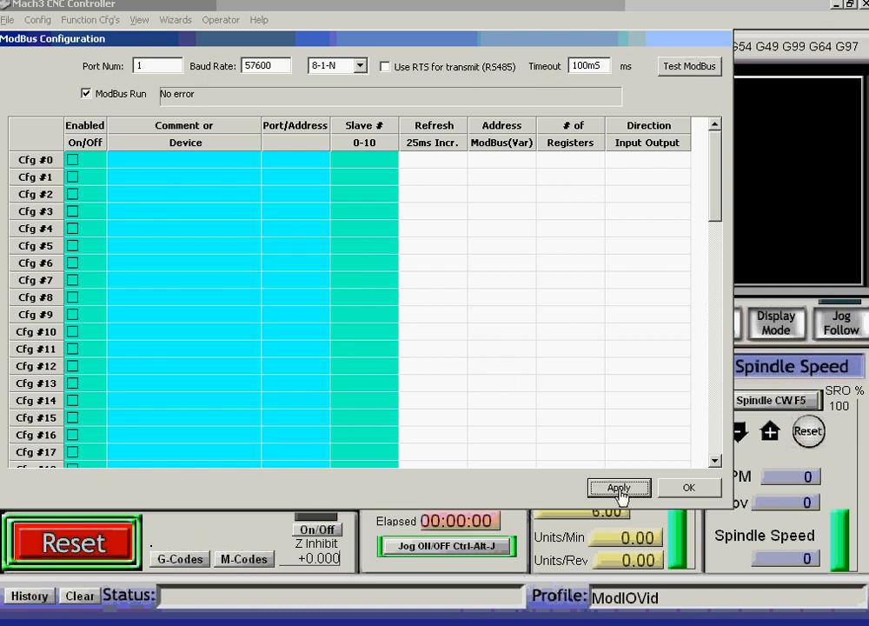
left_click(687, 489)
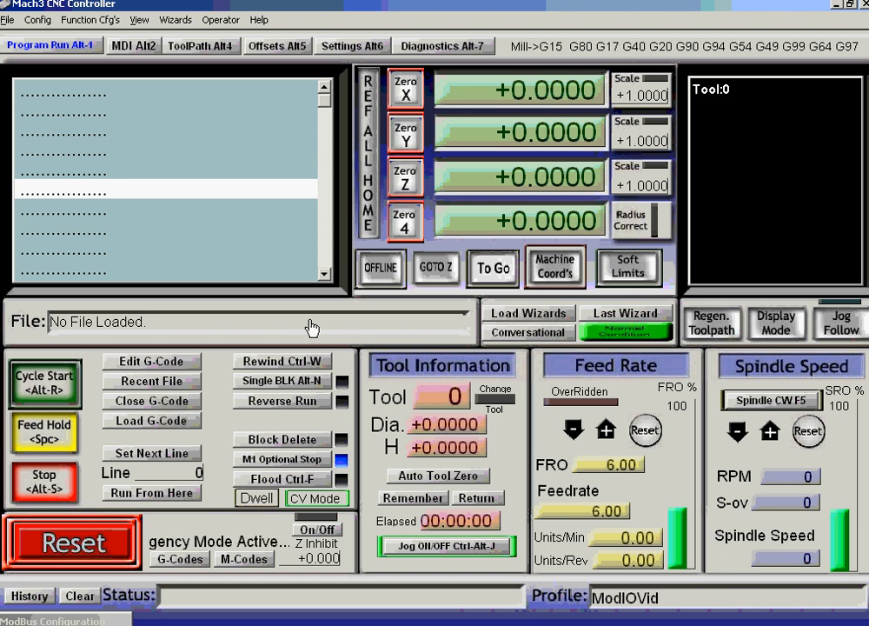
left_click(38, 20)
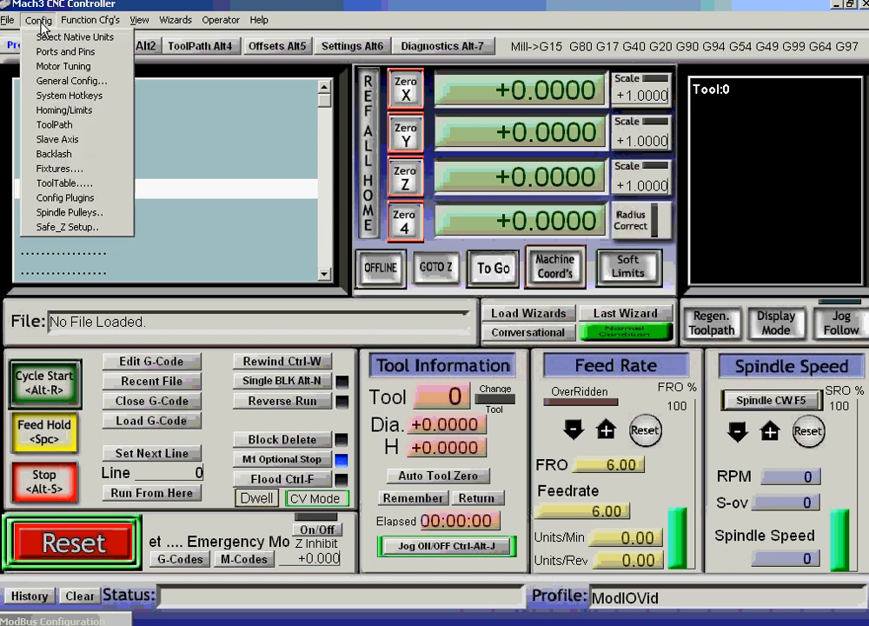
left_click(65, 198)
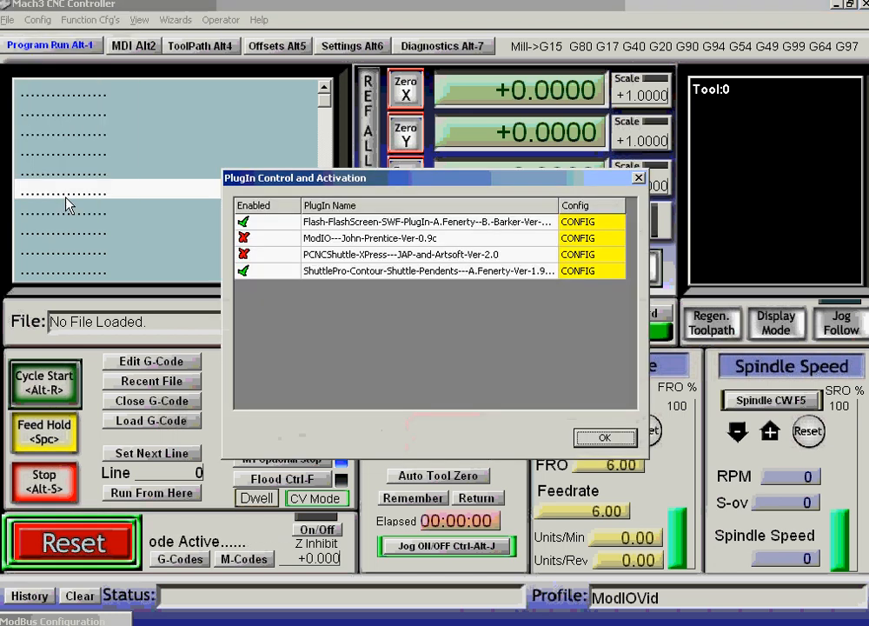
left_click(243, 237)
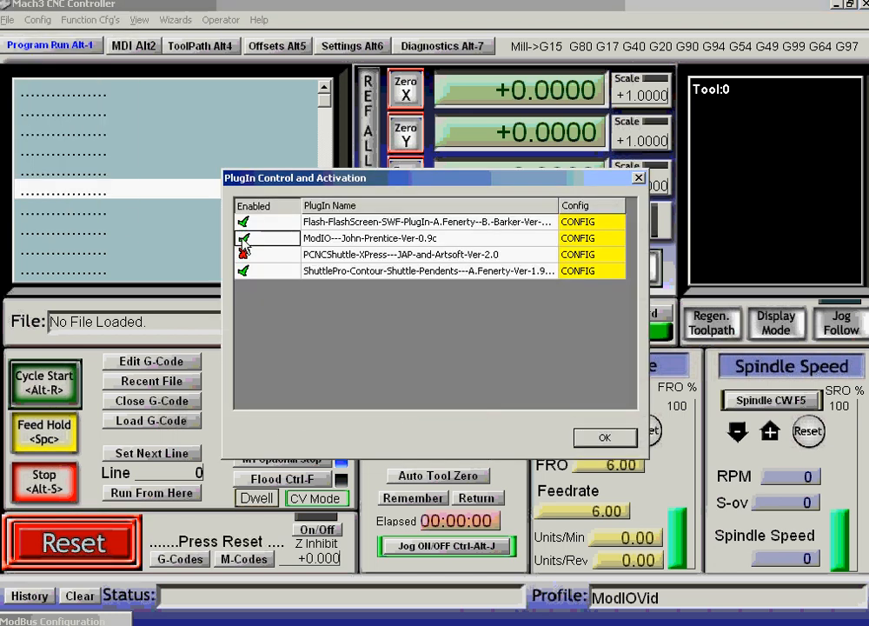
left_click(605, 437)
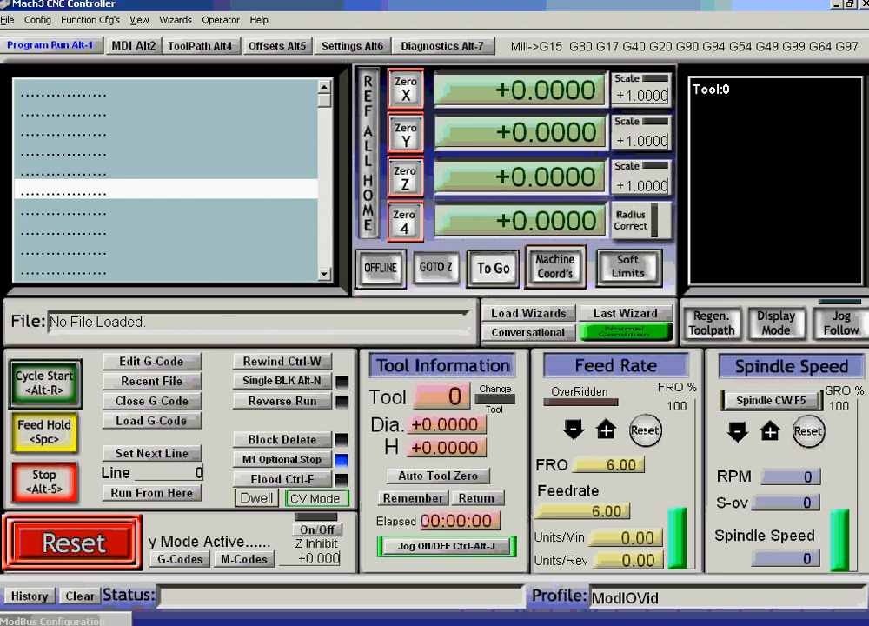
Restart Mach3 under the ModIOVid profile and press Reset to clear the emergency state.
left_click(861, 3)
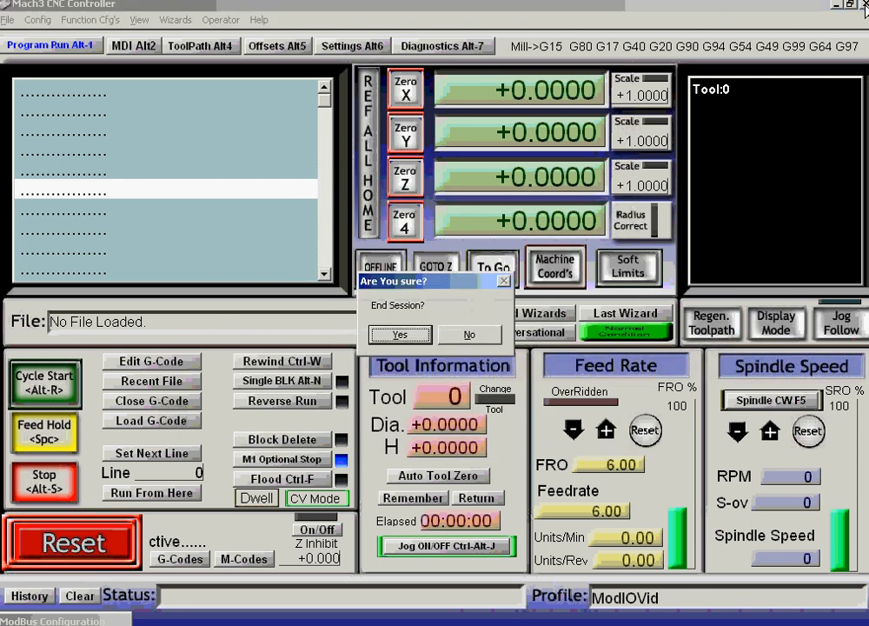
left_click(400, 334)
left_click(413, 450)
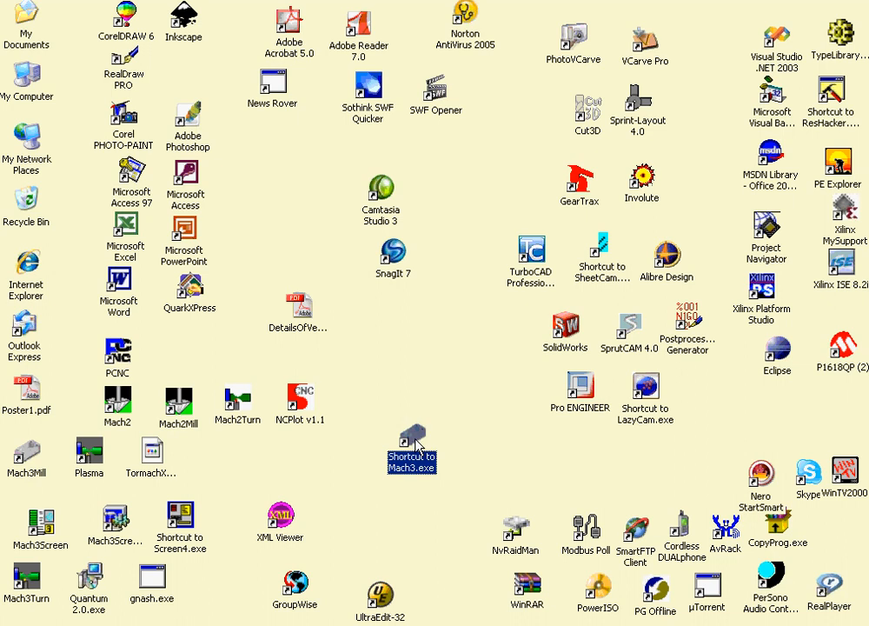
double_click(418, 445)
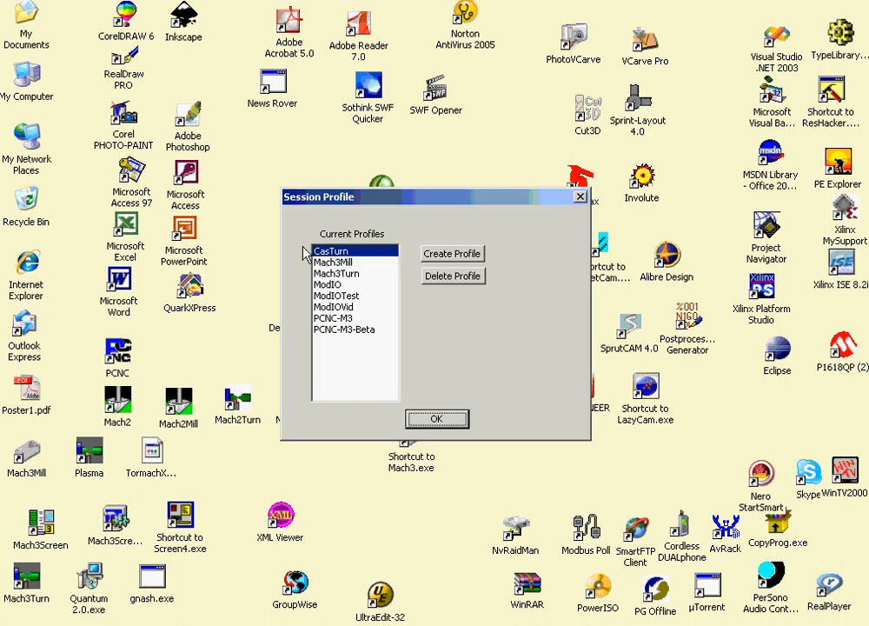
left_click(383, 307)
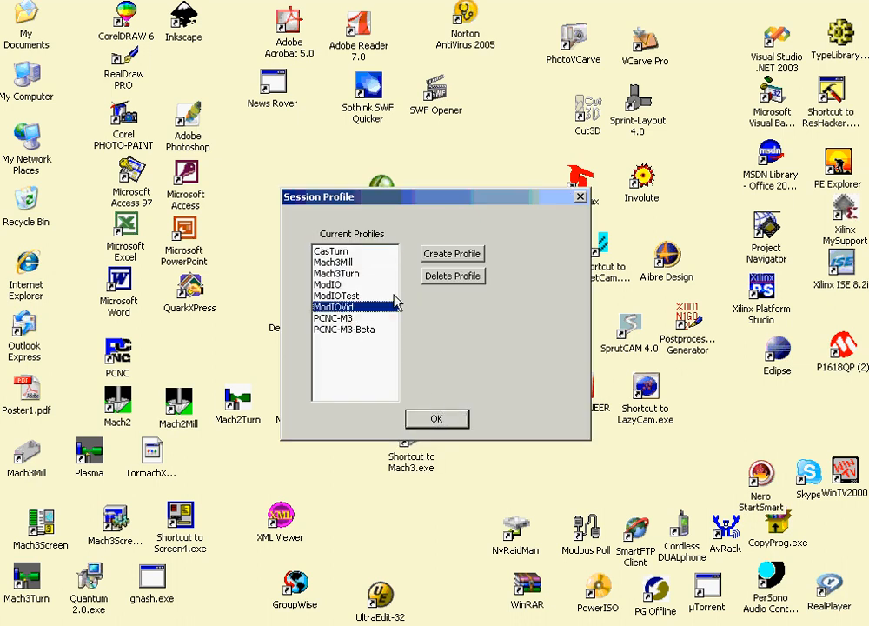
left_click(436, 419)
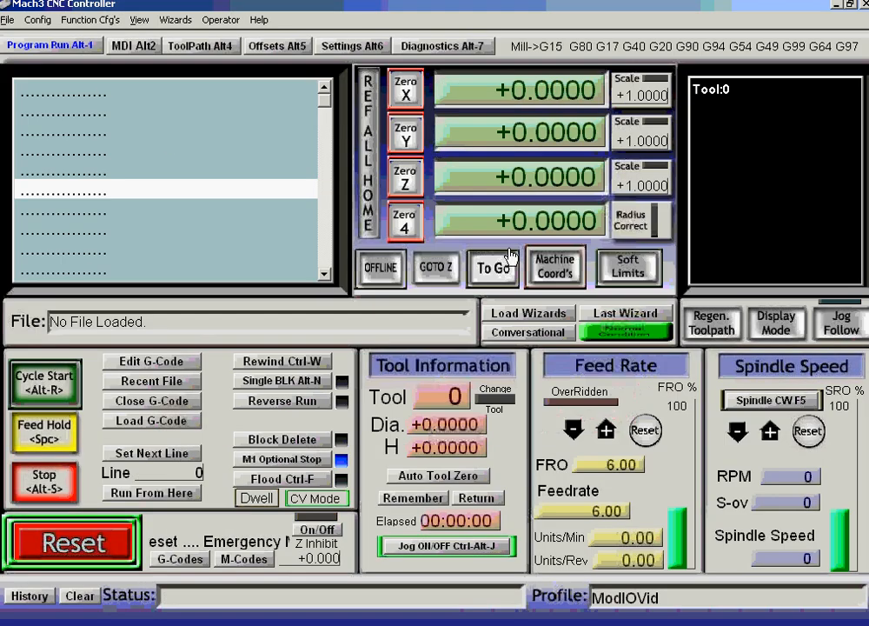
left_click(132, 547)
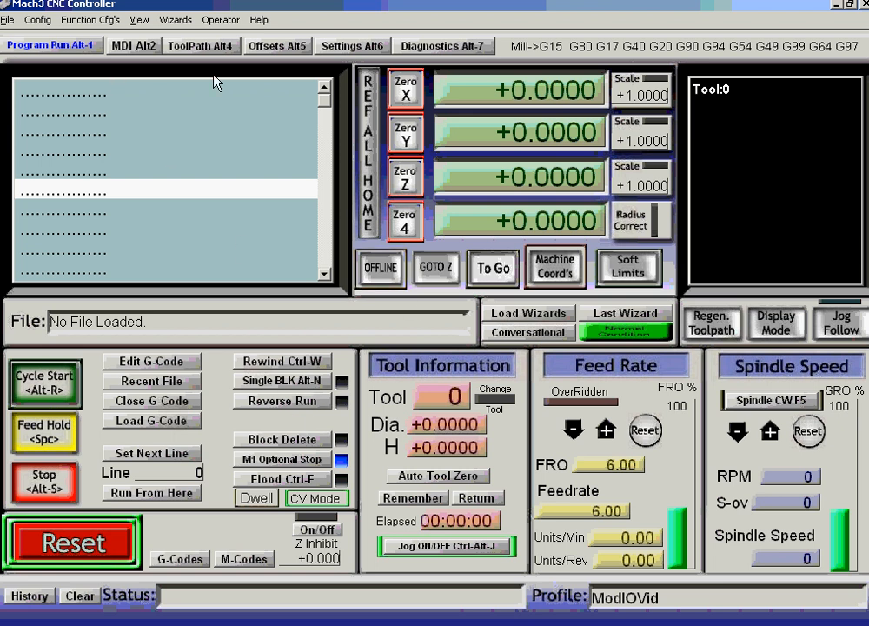
Open the ModIO plugin's CONFIG window from the Config Plugins list.
left_click(38, 19)
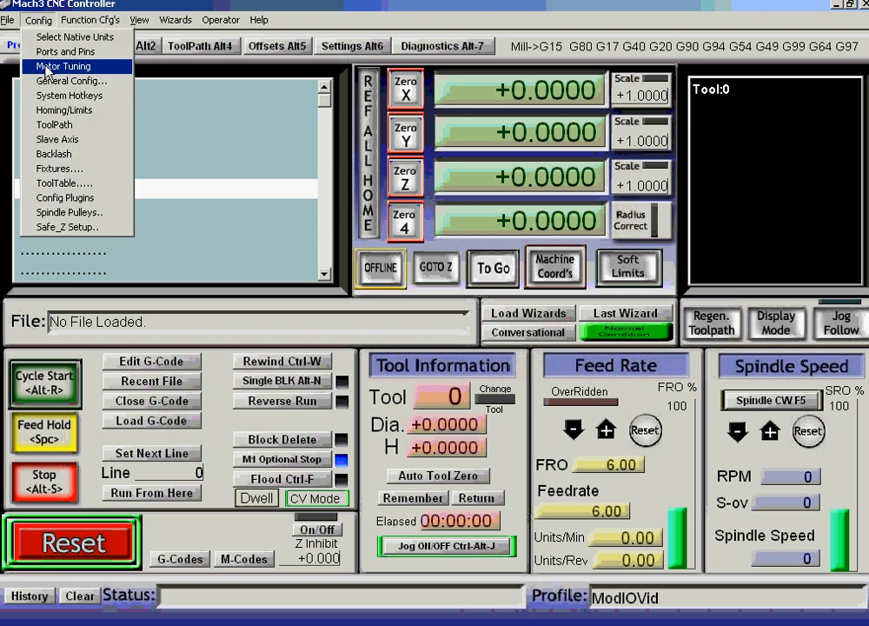
left_click(52, 197)
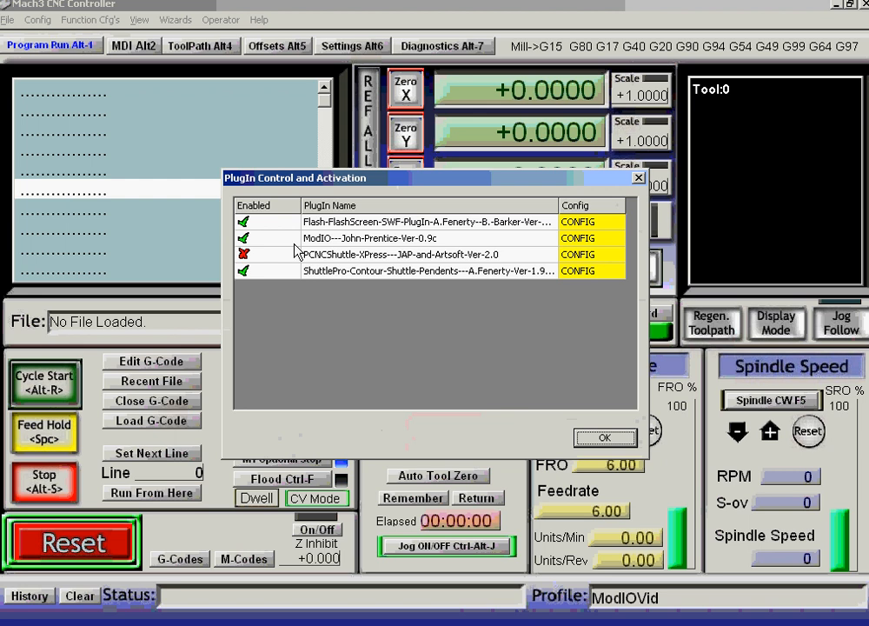
left_click(582, 240)
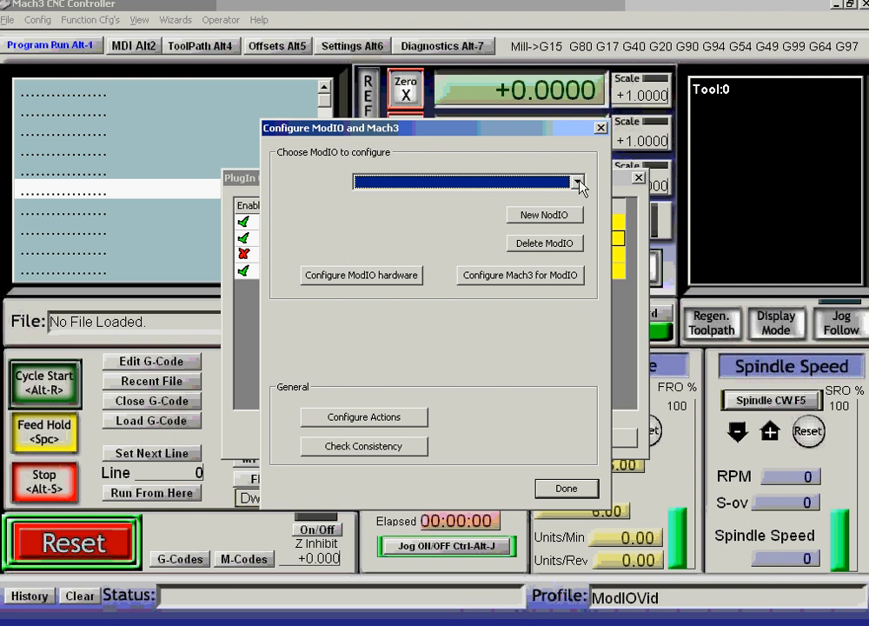
Add board ModIO1 on COM port 1, slave address 1, with high speed polling.
left_click(545, 218)
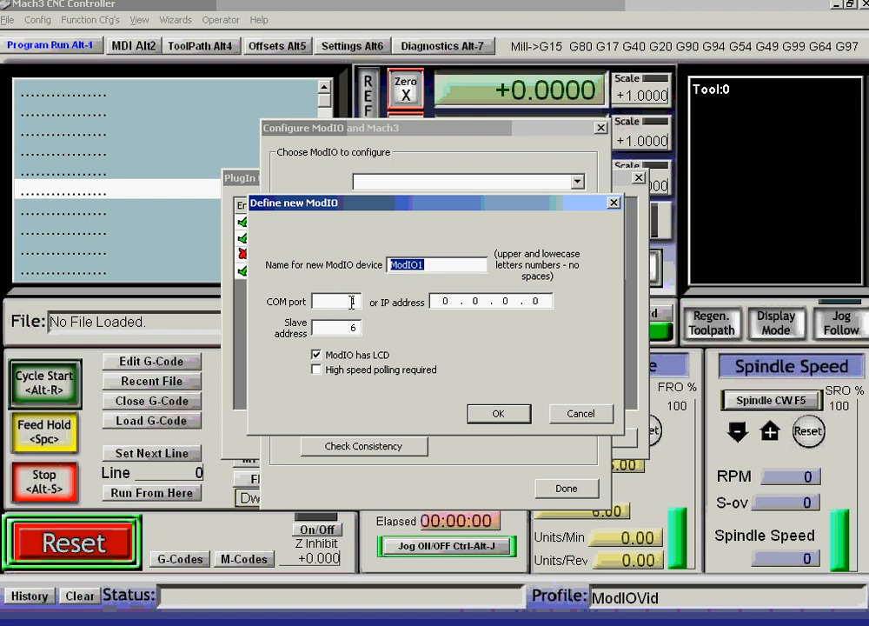
double_click(354, 328)
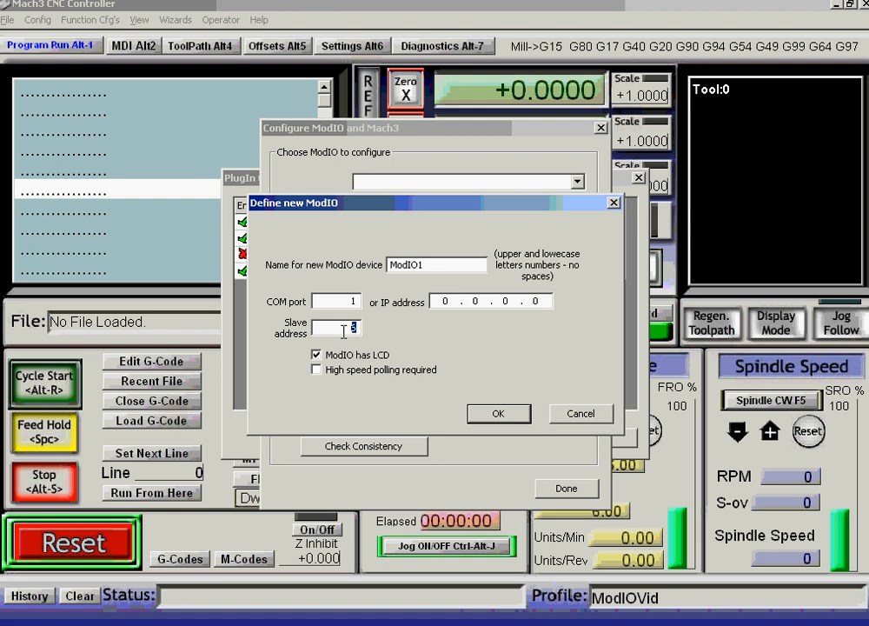
type("1")
left_click(317, 371)
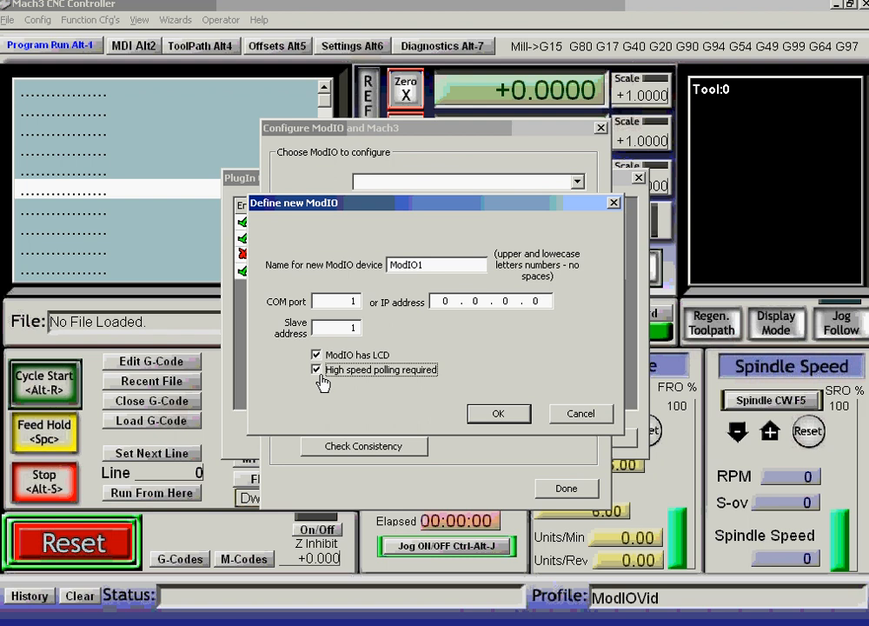
left_click(503, 416)
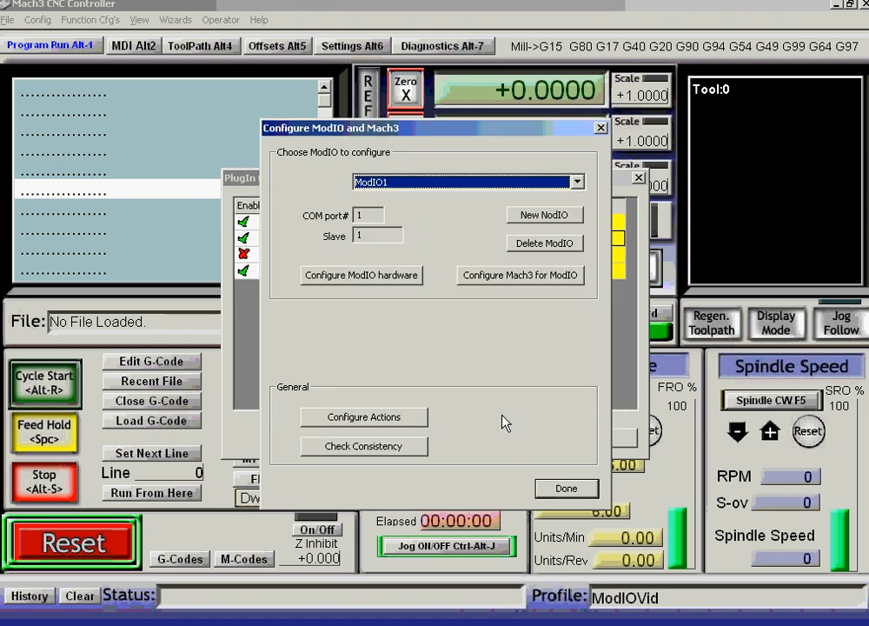
Add board ModIO2 on COM port 1, slave address 2, with high speed polling enabled.
left_click(545, 225)
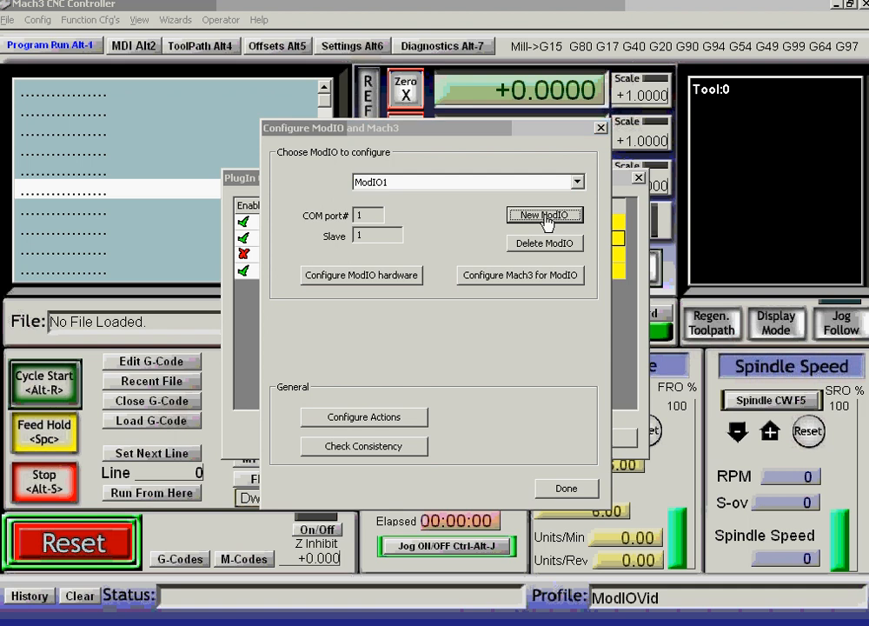
left_click(449, 266)
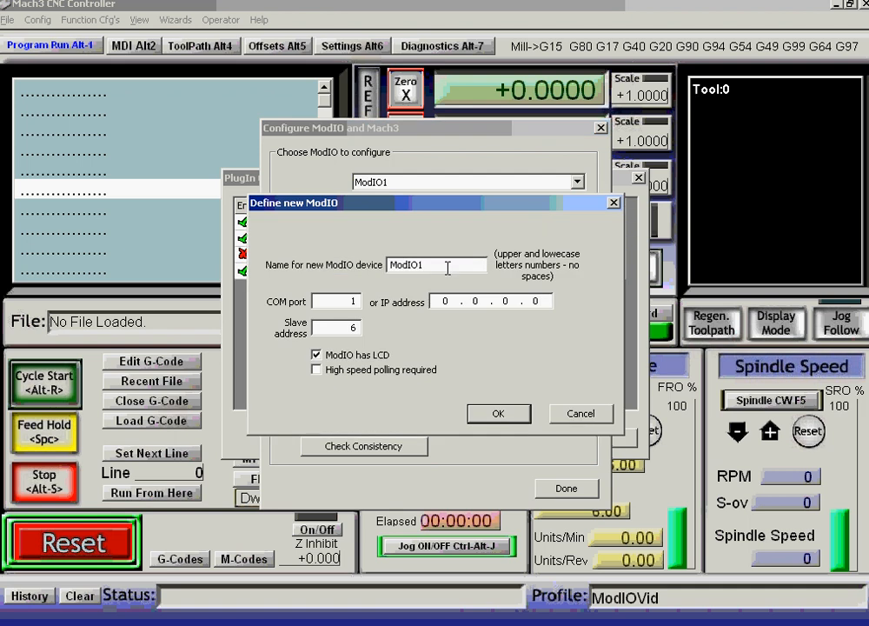
key("BackSpace")
type("2")
double_click(341, 327)
type("2")
left_click(318, 371)
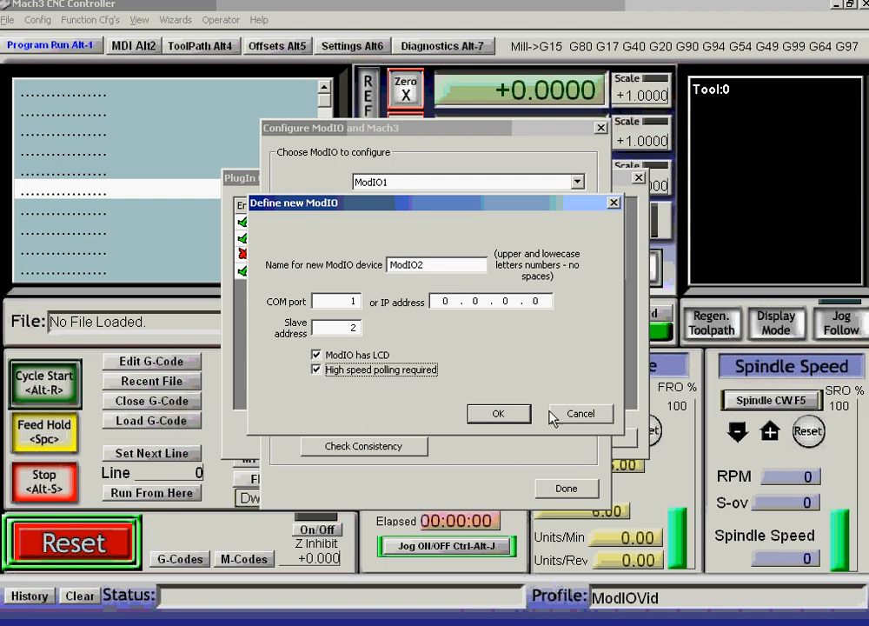
left_click(502, 420)
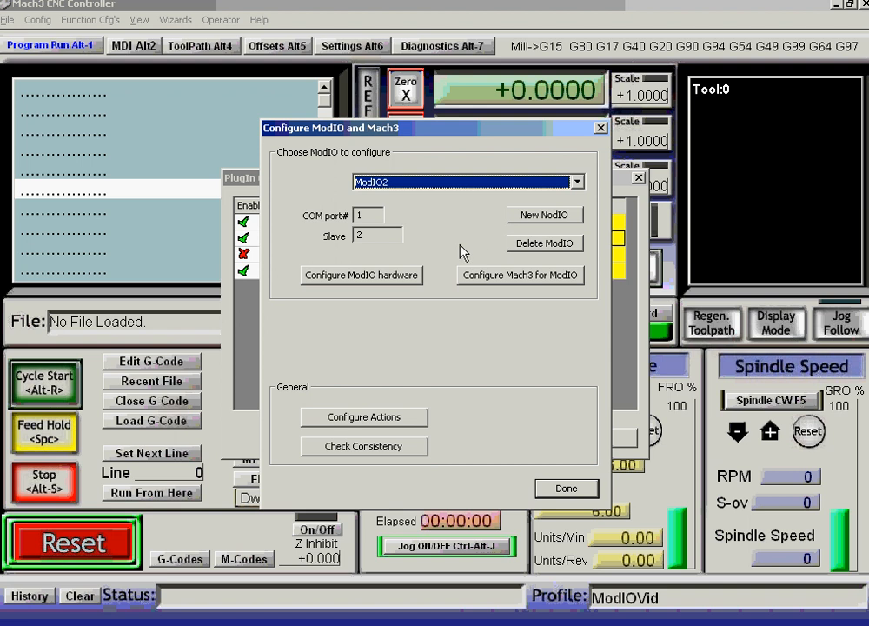
left_click(578, 182)
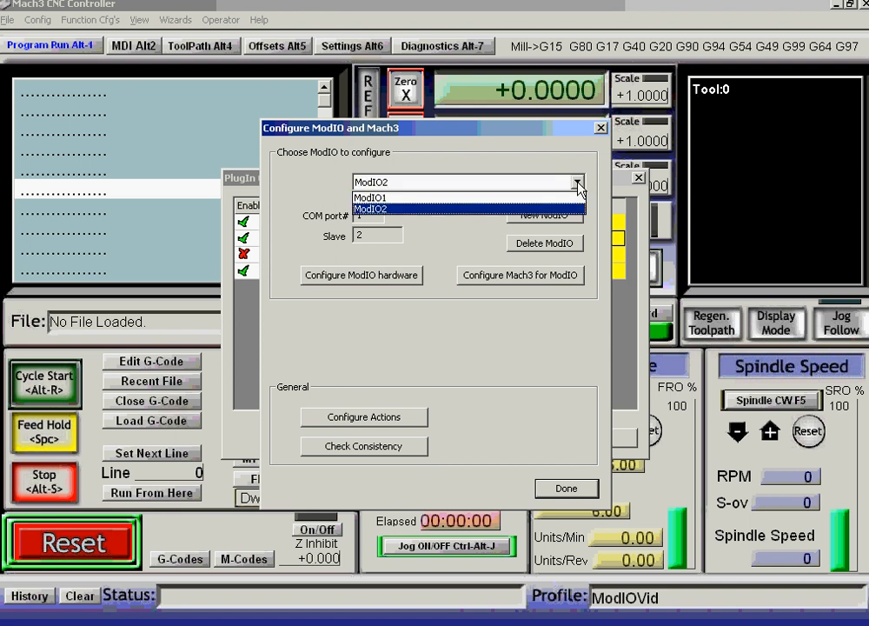
Select ModIO1 in the Choose ModIO to configure list.
left_click(379, 198)
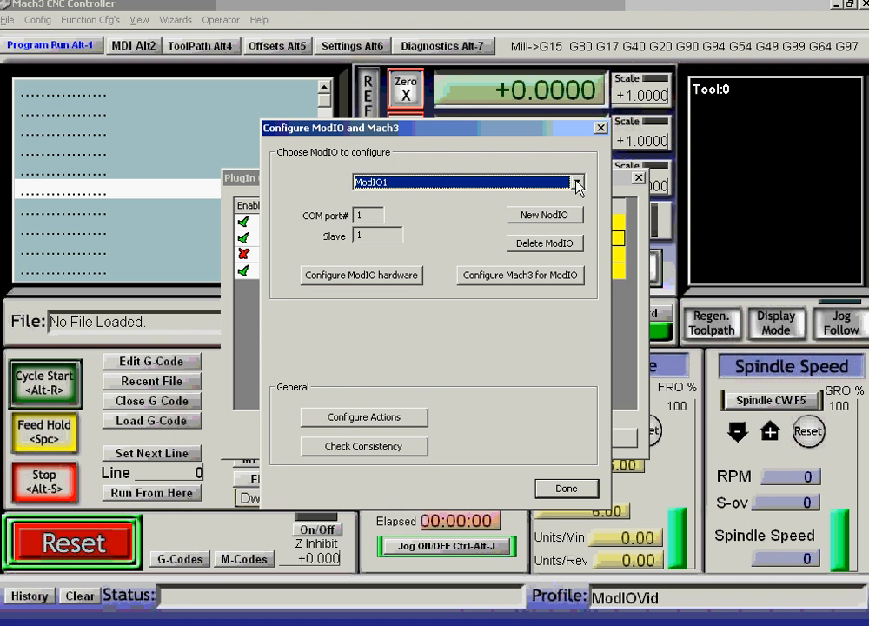
Turn off Use Analogs and Freq. Cnt On for ModIO1, keeping output blinking and Use Char Gap on.
left_click(352, 276)
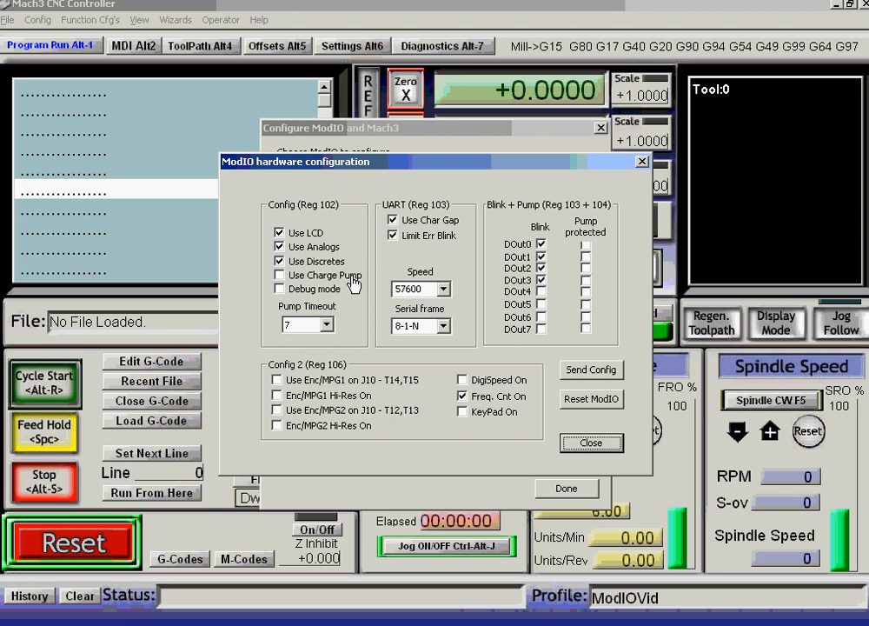
left_click(280, 247)
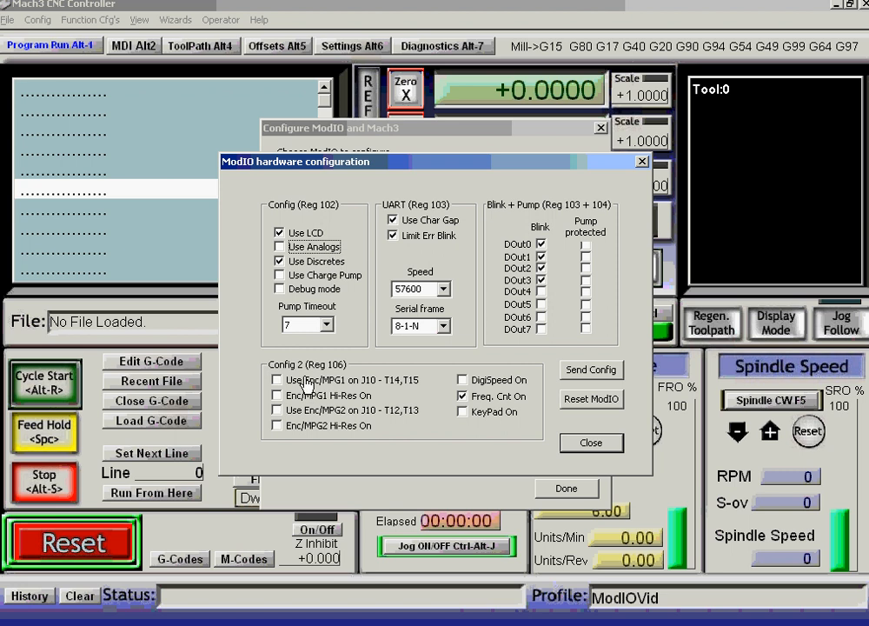
left_click(463, 396)
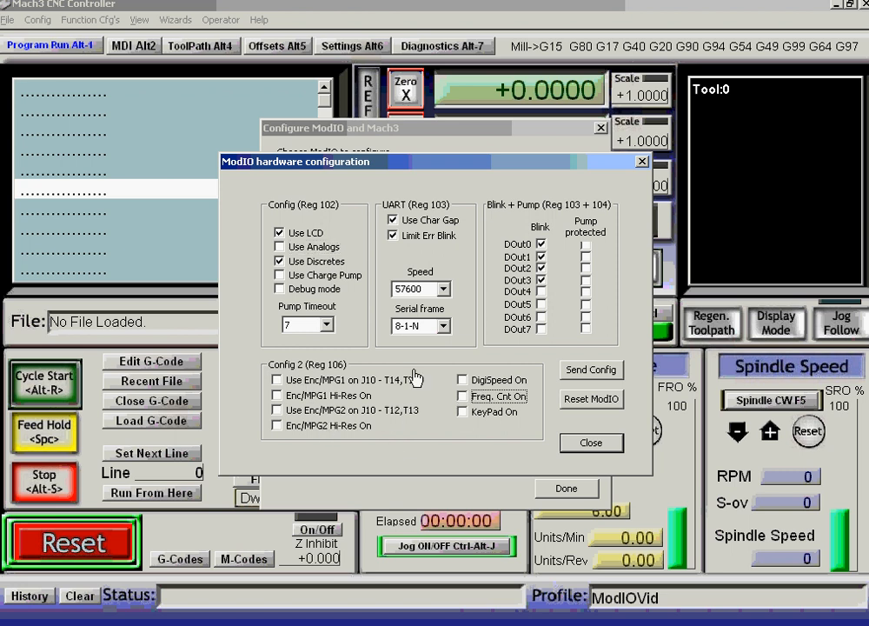
left_click(541, 268)
left_click(541, 280)
left_click(541, 280)
left_click(541, 256)
left_click(541, 256)
left_click(541, 268)
left_click(393, 235)
left_click(393, 220)
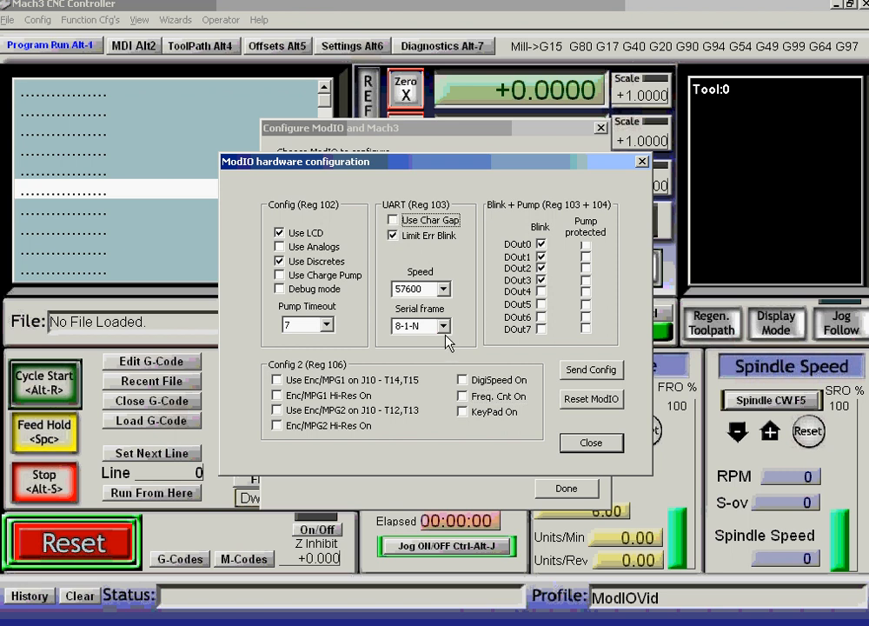
left_click(393, 221)
Send the hardware configuration to ModIO1, reset the board, and close its settings.
left_click(590, 374)
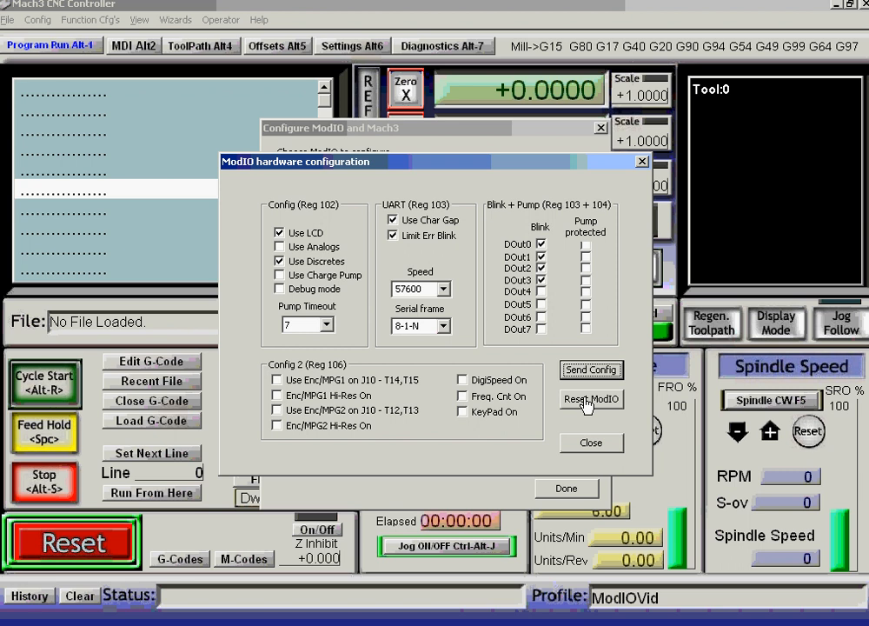
left_click(588, 401)
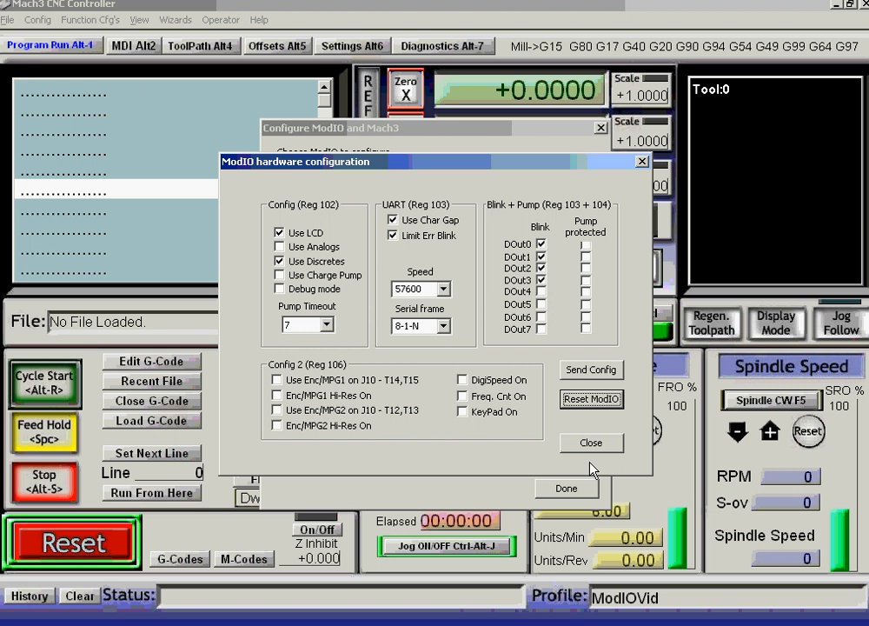
left_click(594, 445)
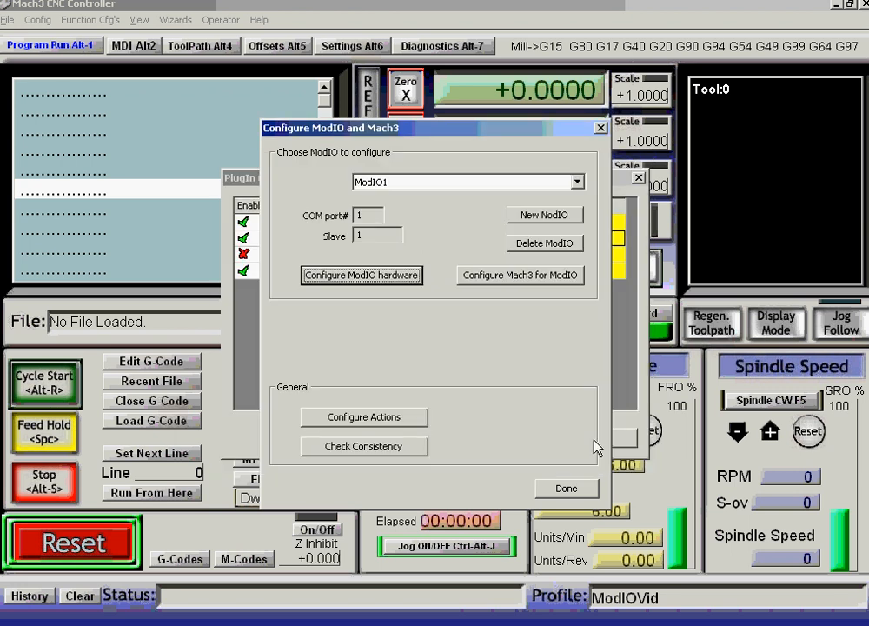
Select ModIO2 from the defined boards and bring up its hardware settings.
left_click(577, 182)
left_click(387, 209)
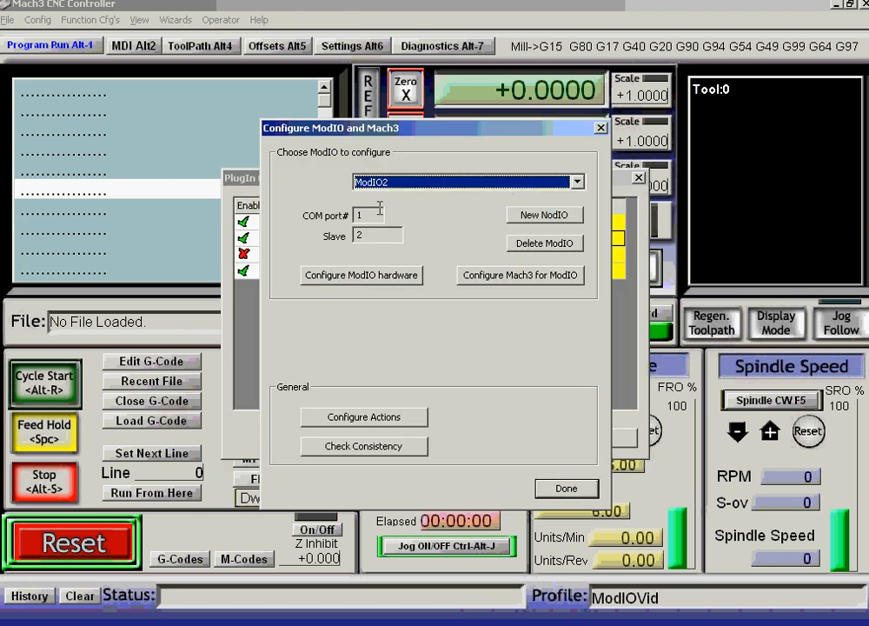
left_click(364, 276)
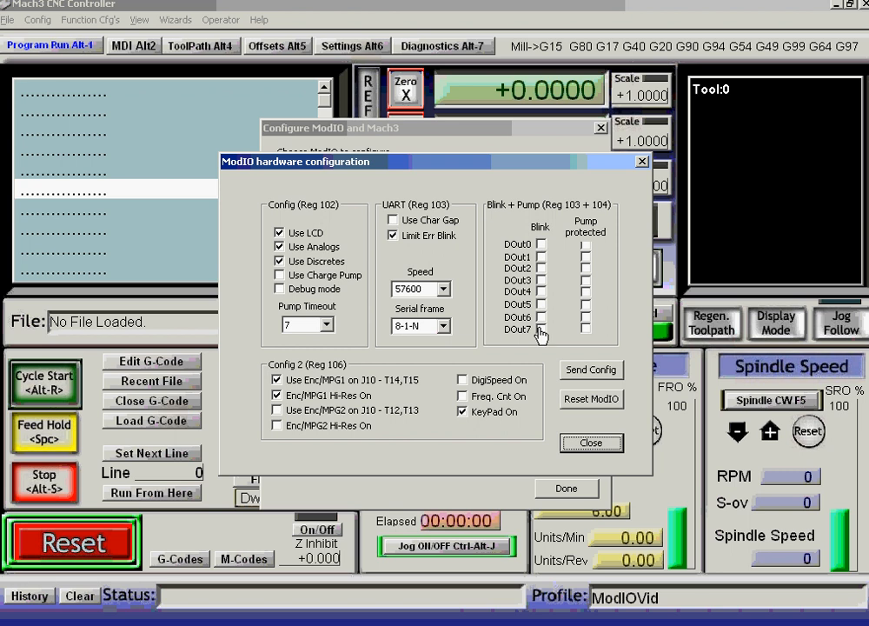
Send the hardware configuration to ModIO2, reset the board, and close its settings.
left_click(590, 373)
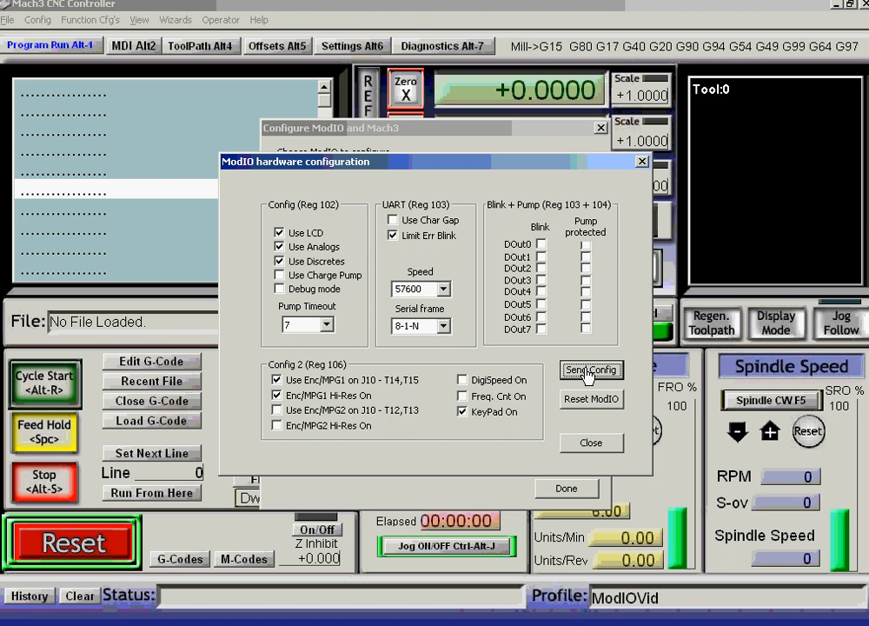
left_click(591, 400)
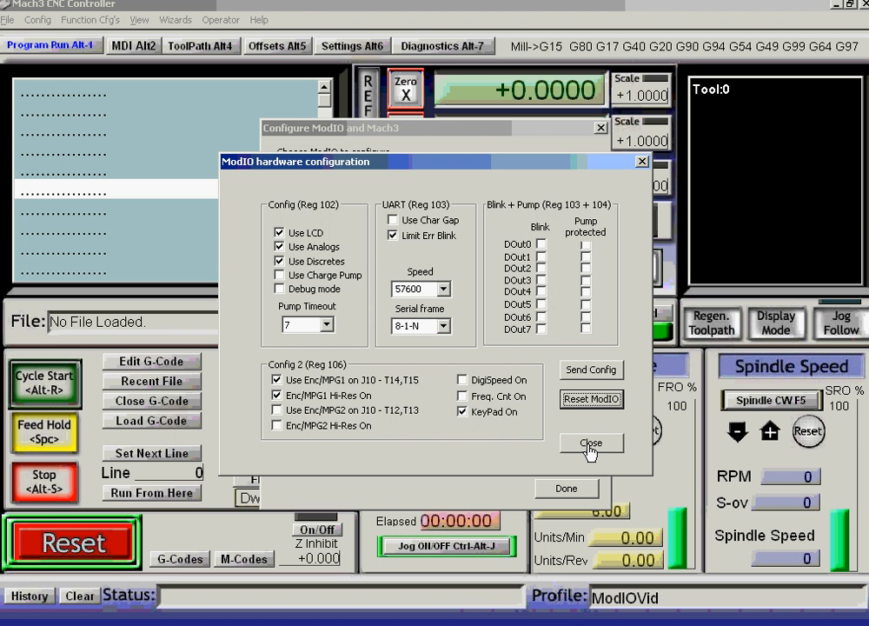
left_click(592, 444)
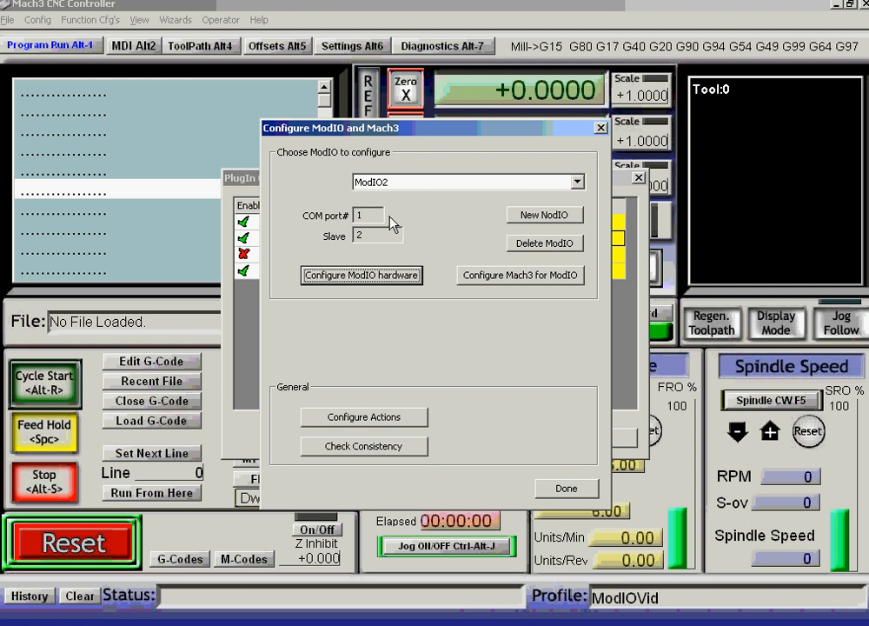
Close the ModIO configuration and Plugin Control windows, then bring up the Function Cfg's menu.
left_click(566, 488)
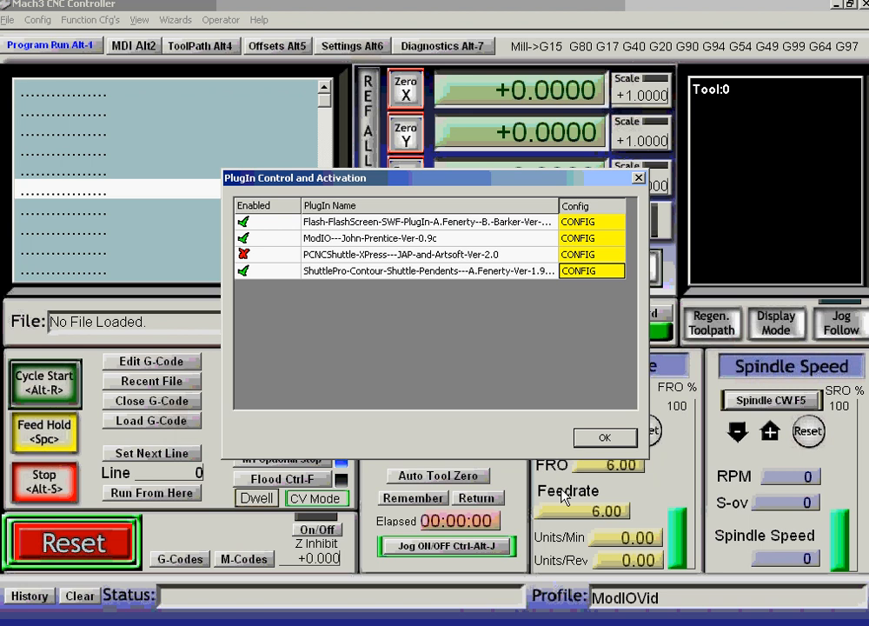
left_click(611, 442)
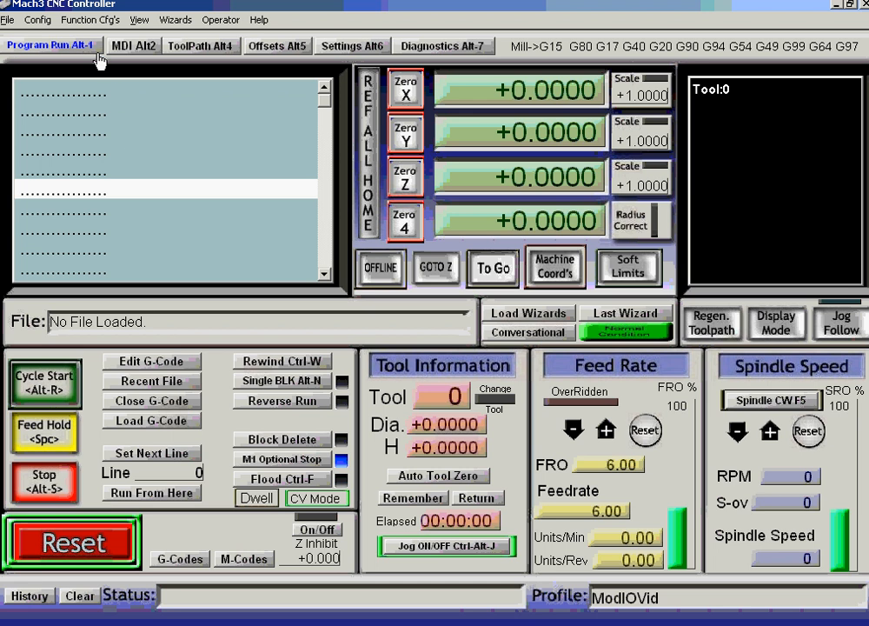
left_click(92, 21)
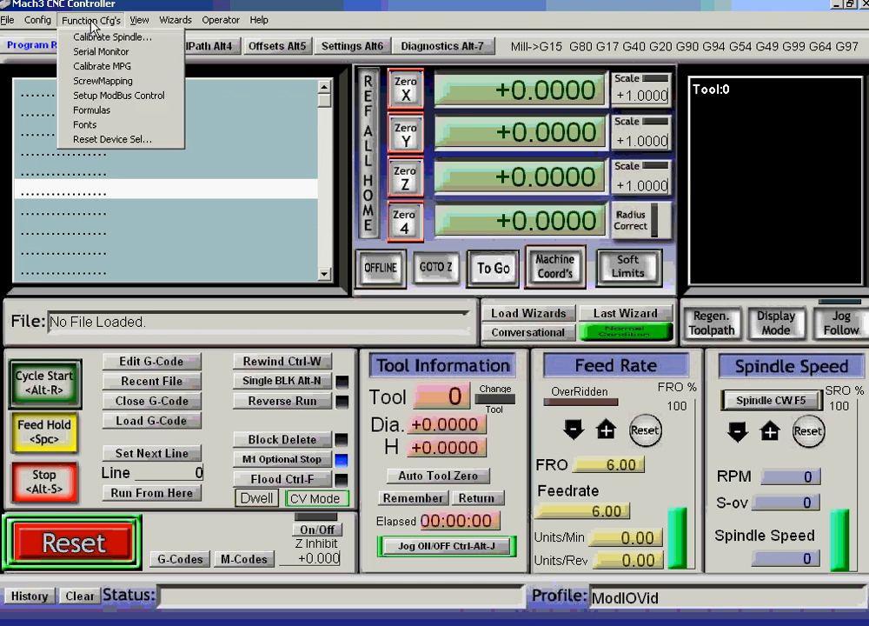
In Setup ModBus Control, change the Cfg #0 and Cfg #1 refresh from 50 to 100, and apply.
left_click(125, 98)
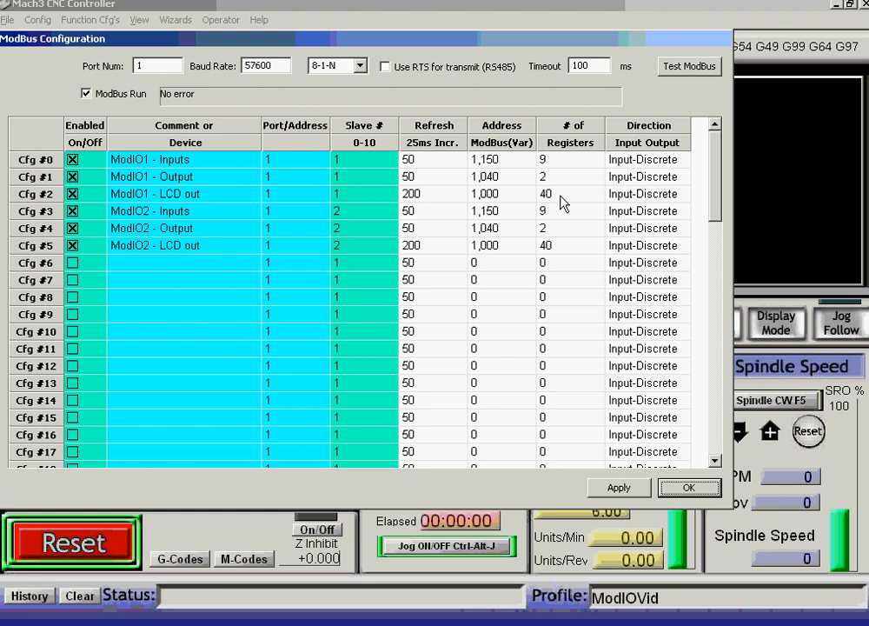
double_click(416, 159)
type("100")
double_click(412, 177)
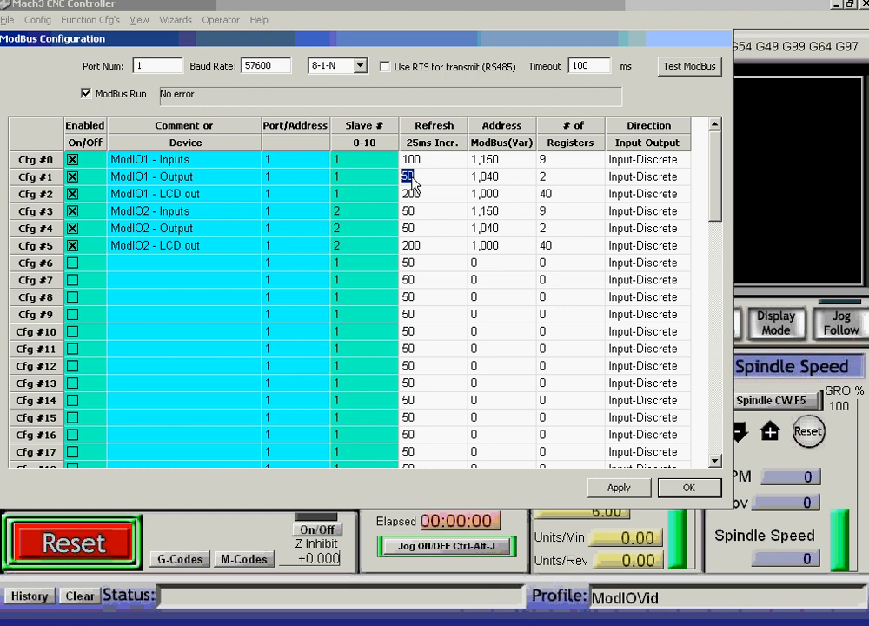
type("100")
left_click(618, 489)
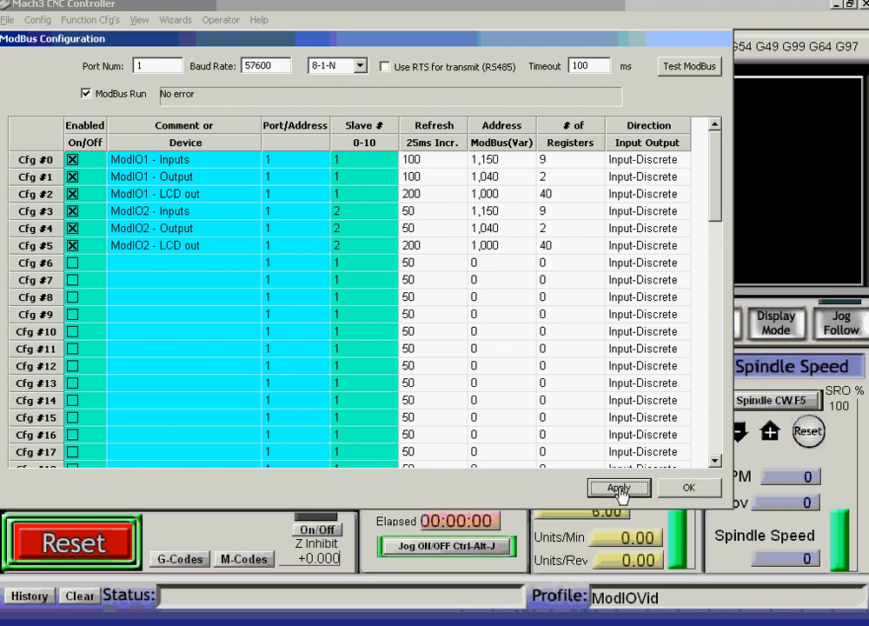
left_click(689, 490)
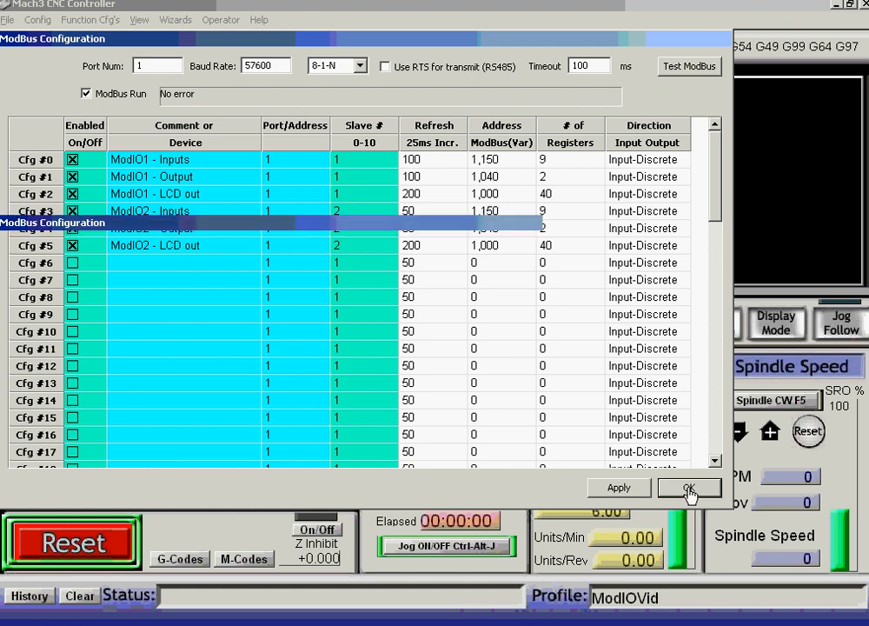